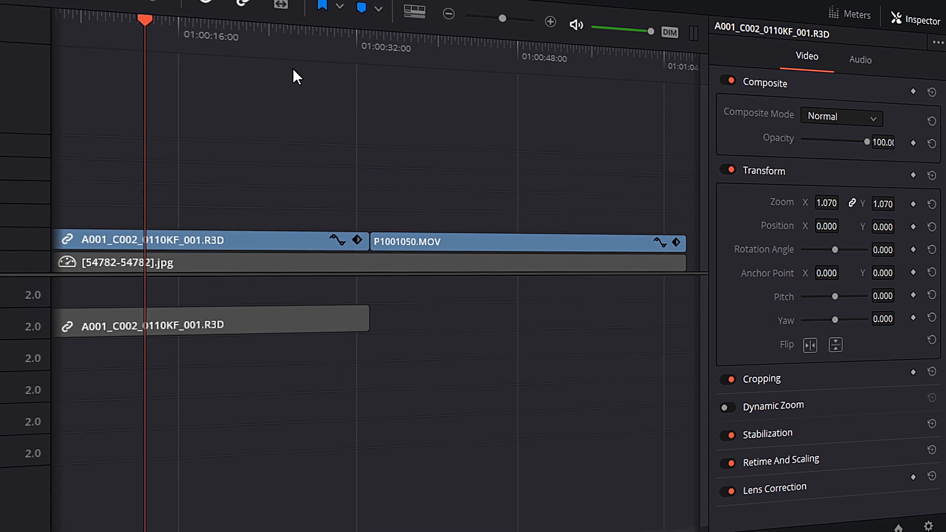
- Move the playhead to 01:00:19:14 and review the two green-screen clips on V2 and the background image on V1
{"action": "left_click", "coordinate": [258, 61]}
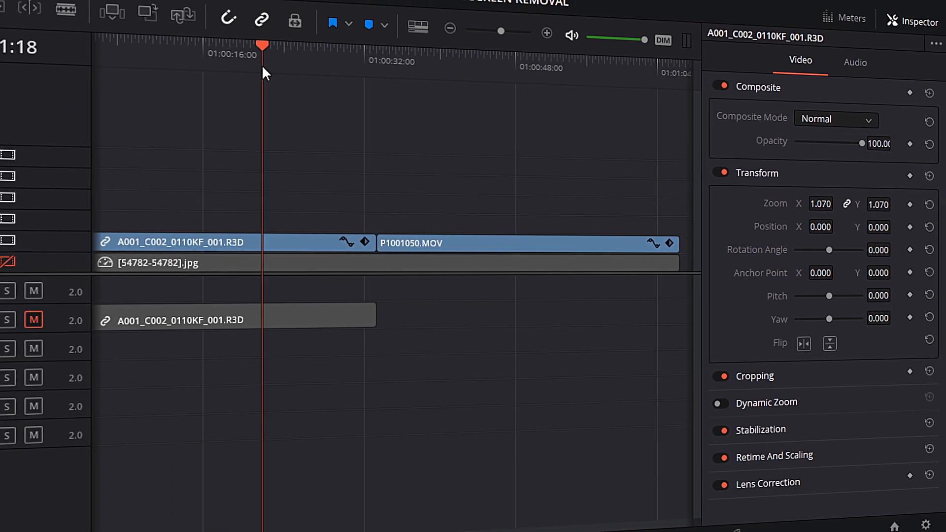
{"action": "left_click", "coordinate": [235, 56]}
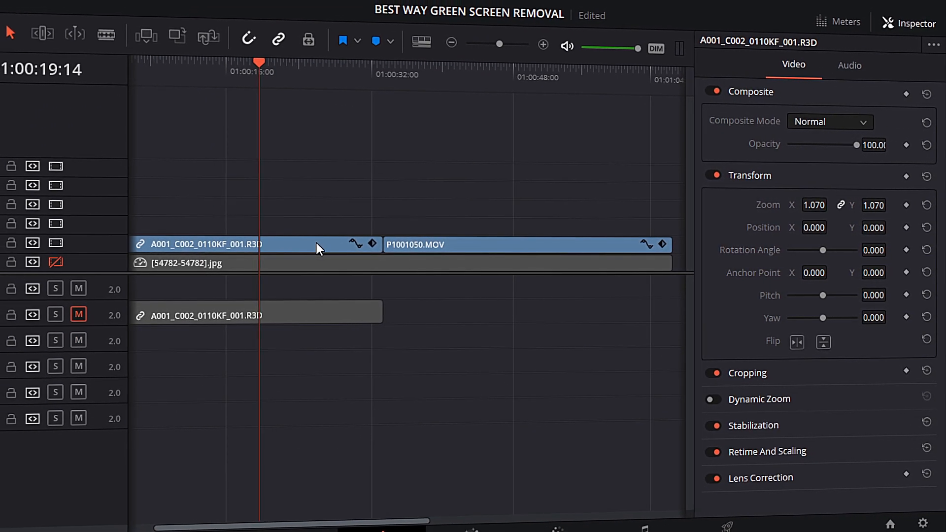
{"action": "left_click", "coordinate": [300, 246]}
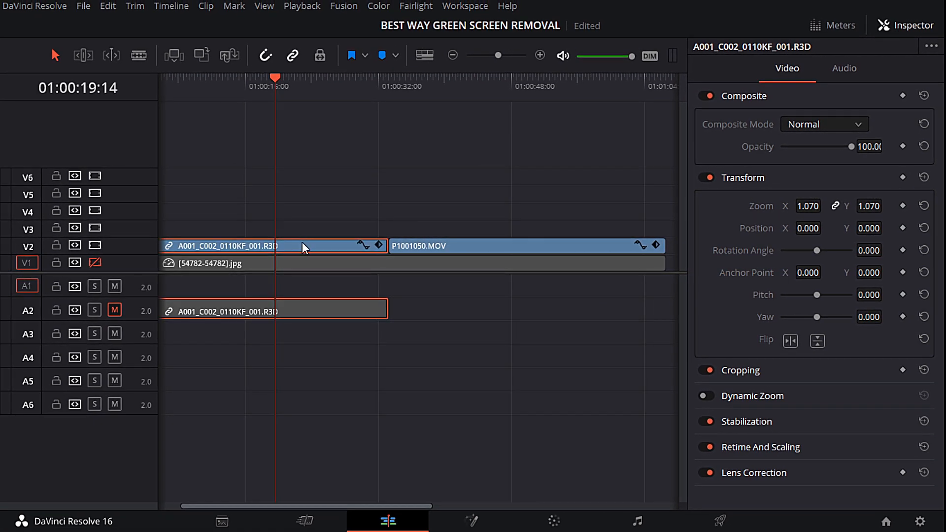
{"action": "left_click", "coordinate": [556, 246]}
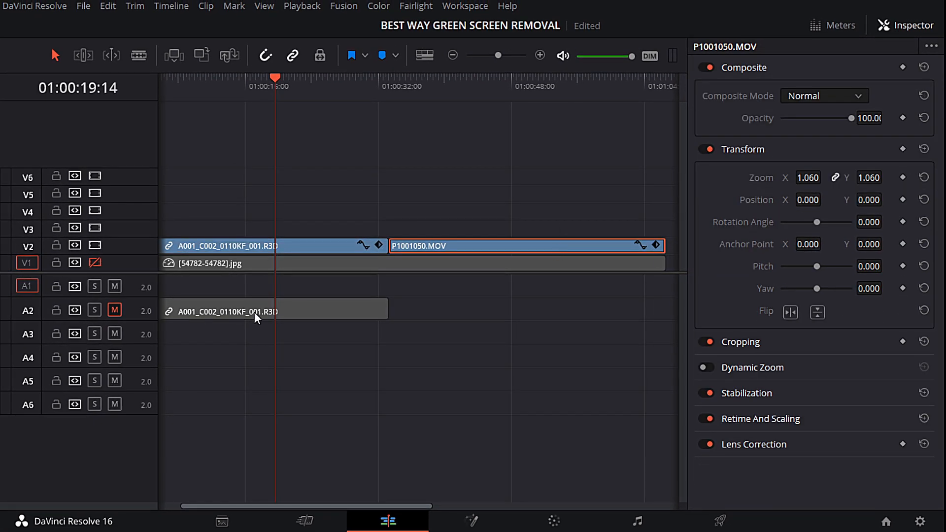
{"action": "left_click", "coordinate": [245, 266]}
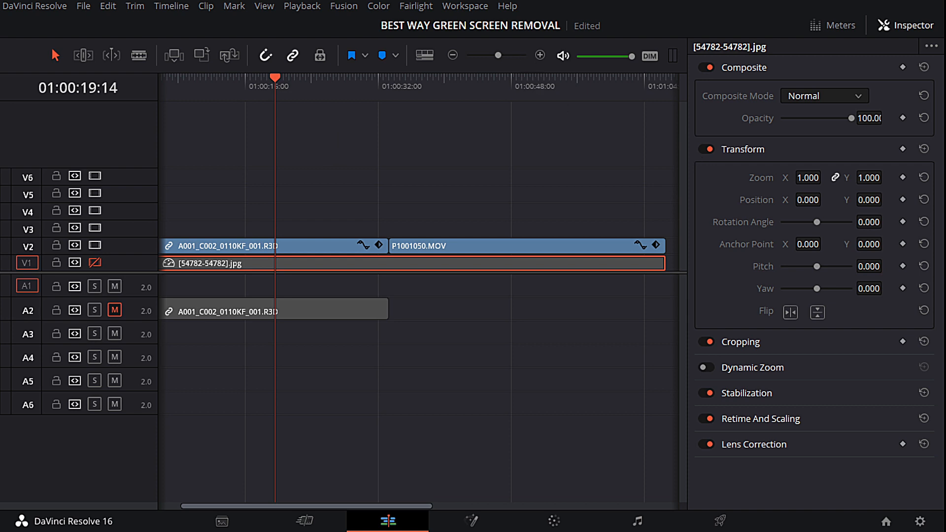
- Make Display 2 the primary display and scrub through the green-screen footage in the viewer
{"action": "left_click", "coordinate": [465, 6]}
{"action": "mouse_move", "coordinate": [517, 124]}
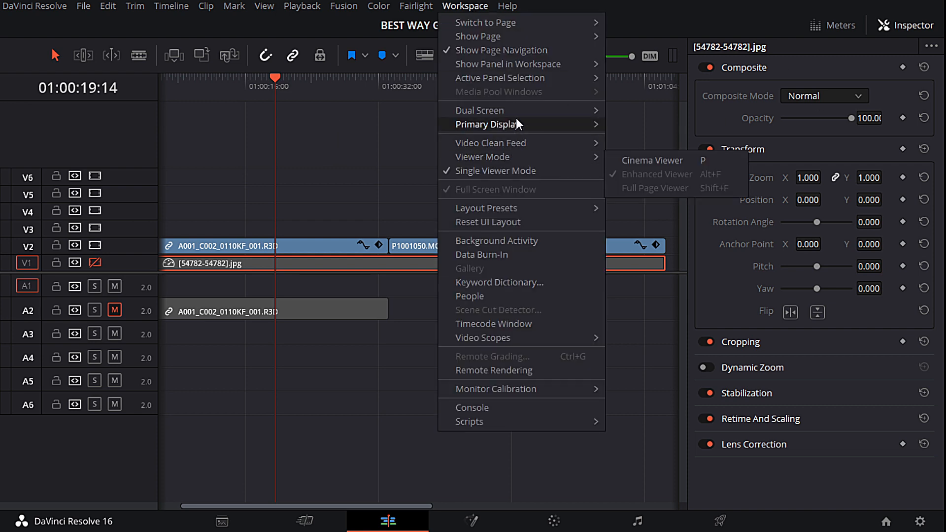
{"action": "mouse_move", "coordinate": [596, 125]}
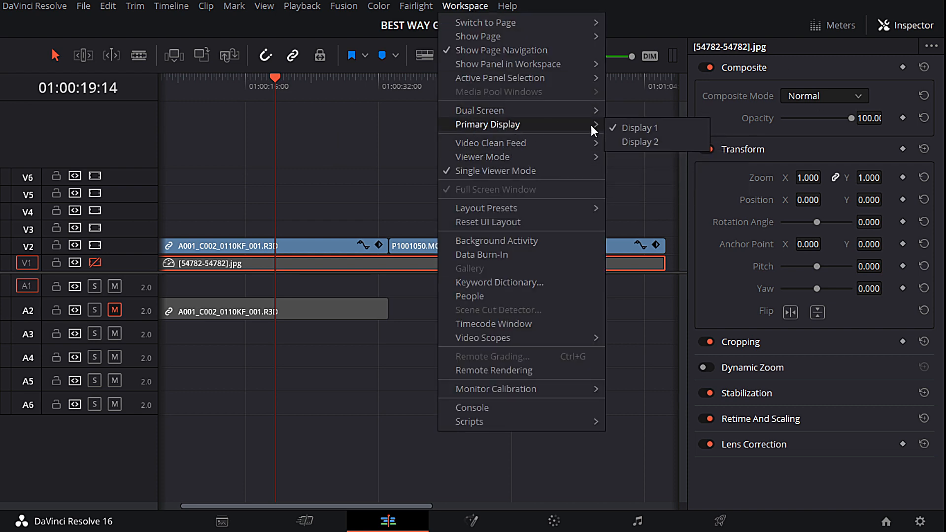
{"action": "left_click", "coordinate": [639, 142]}
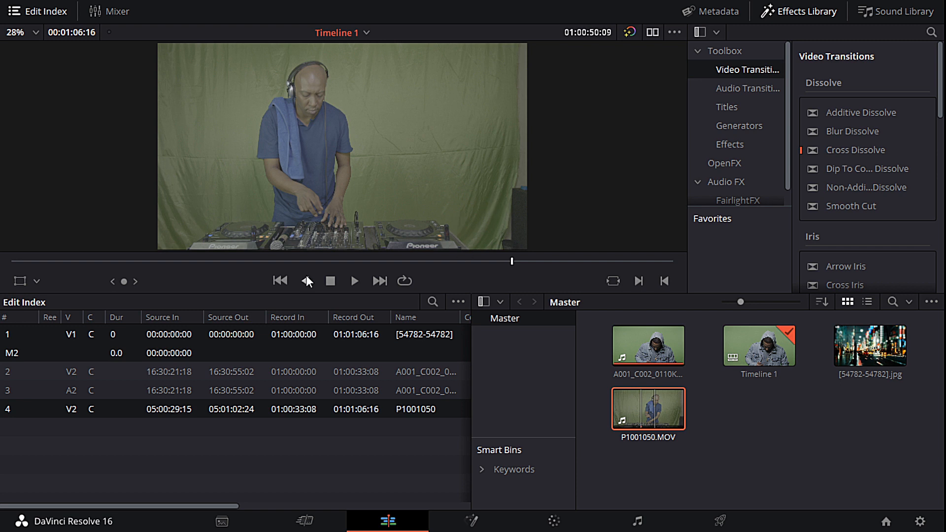
{"action": "left_click", "coordinate": [288, 261]}
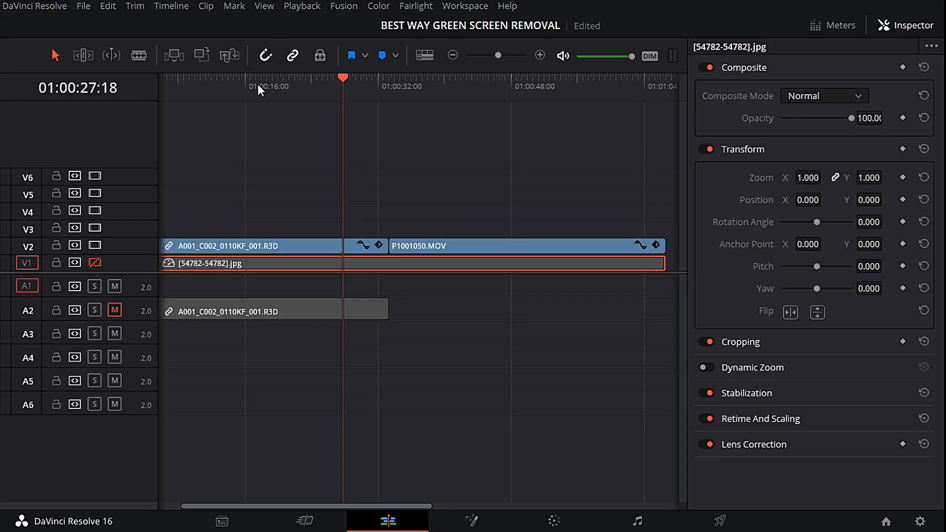
- Park the playhead at 01:00:16:02, select the A001_C002_0110KF_001.R3D clip on V2 and open it on the Color page
{"action": "left_click", "coordinate": [246, 85]}
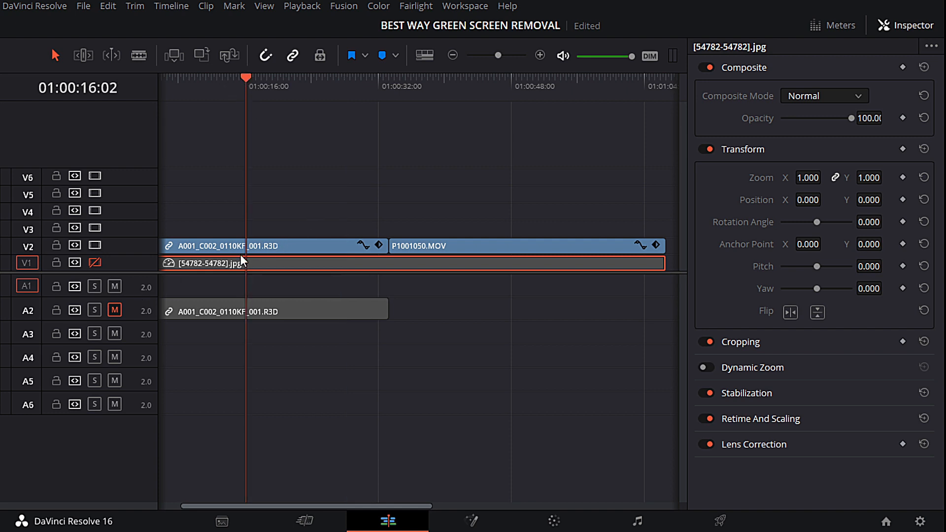
{"action": "left_click", "coordinate": [269, 248]}
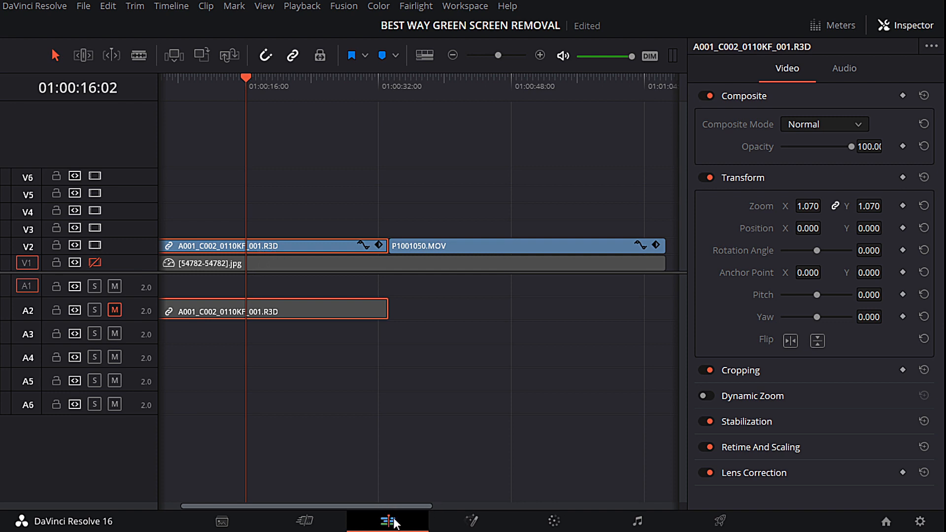
{"action": "left_click", "coordinate": [555, 521]}
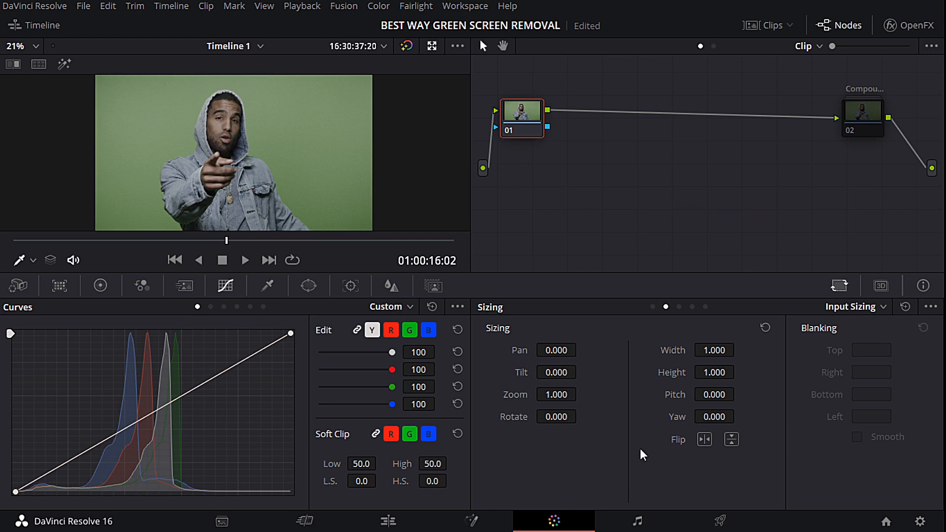
{"action": "scroll", "coordinate": [280, 146], "scroll_direction": "up", "scroll_amount": 4}
{"action": "scroll", "coordinate": [280, 146], "scroll_direction": "down", "scroll_amount": 5}
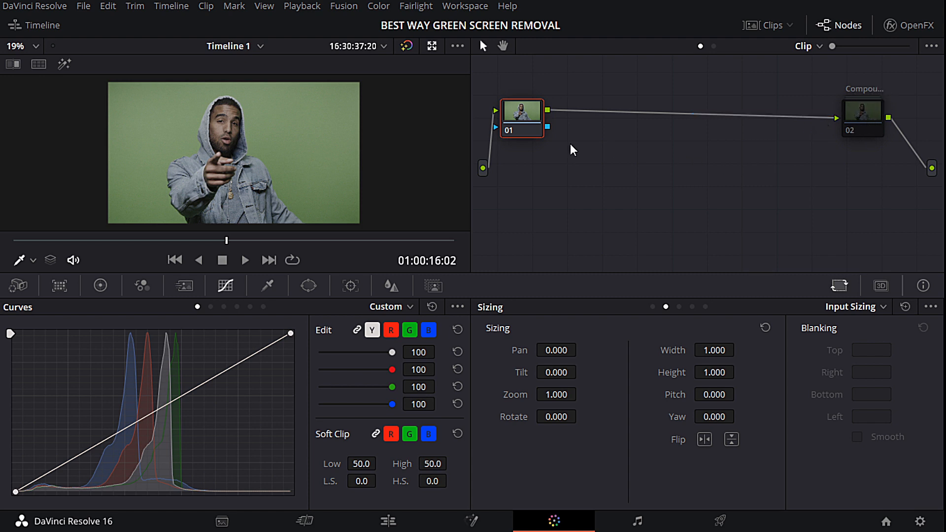
- Add an alpha output to the node graph and connect node 01's key output to it
{"action": "left_click", "coordinate": [525, 125]}
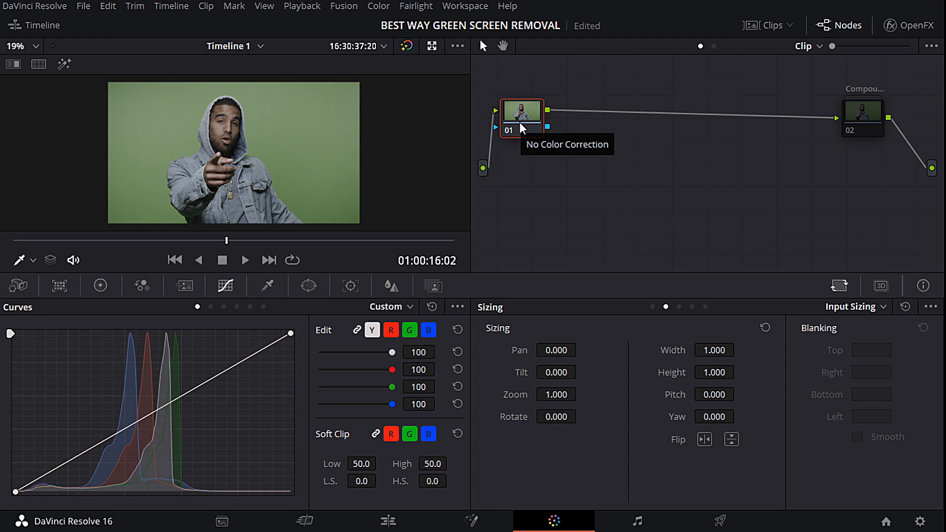
{"action": "right_click", "coordinate": [631, 184]}
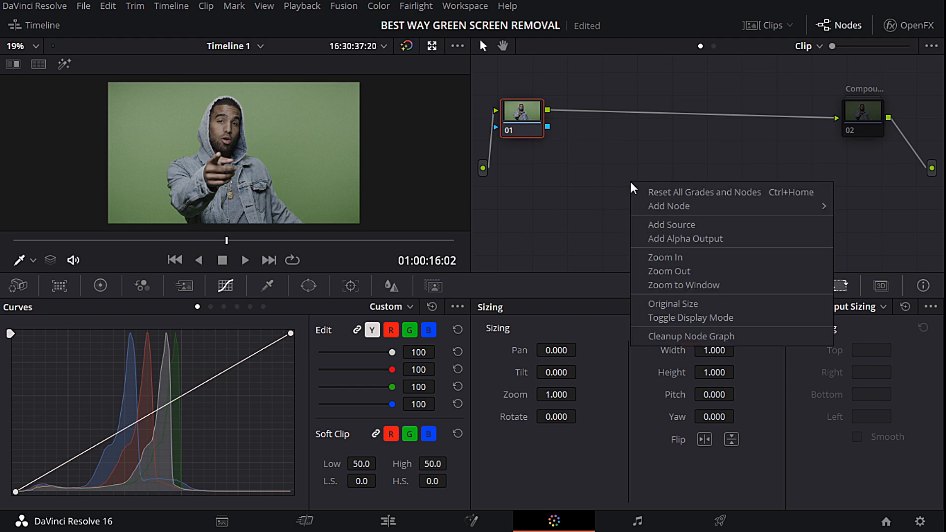
{"action": "left_click", "coordinate": [665, 239]}
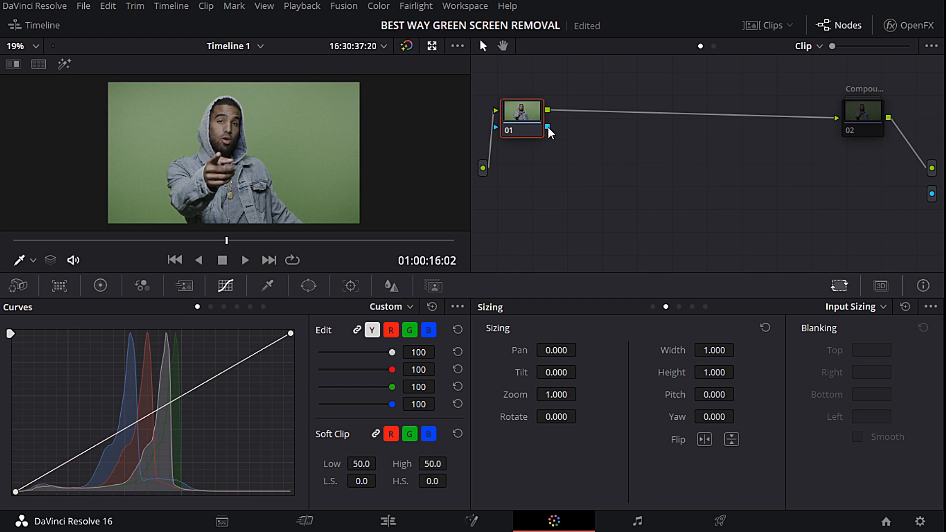
{"action": "left_click_drag", "start_coordinate": [548, 127], "coordinate": [931, 193]}
- Open the Qualifier for node 01 and set it to 3D mode
{"action": "left_click", "coordinate": [100, 285]}
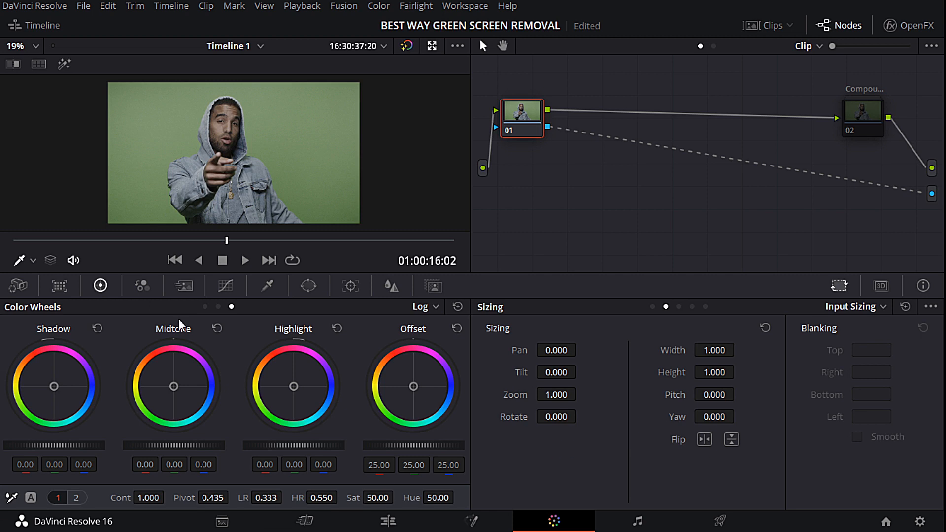
{"action": "left_click", "coordinate": [227, 286]}
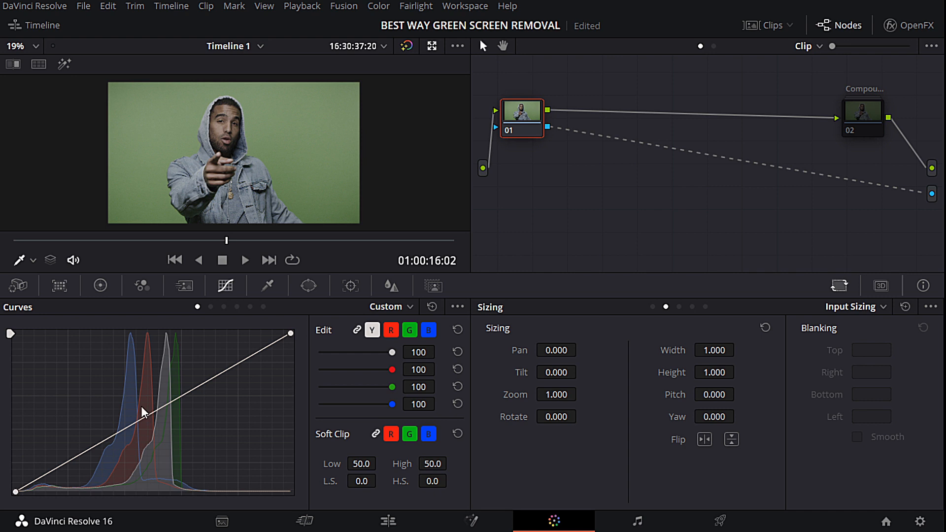
{"action": "left_click", "coordinate": [268, 287]}
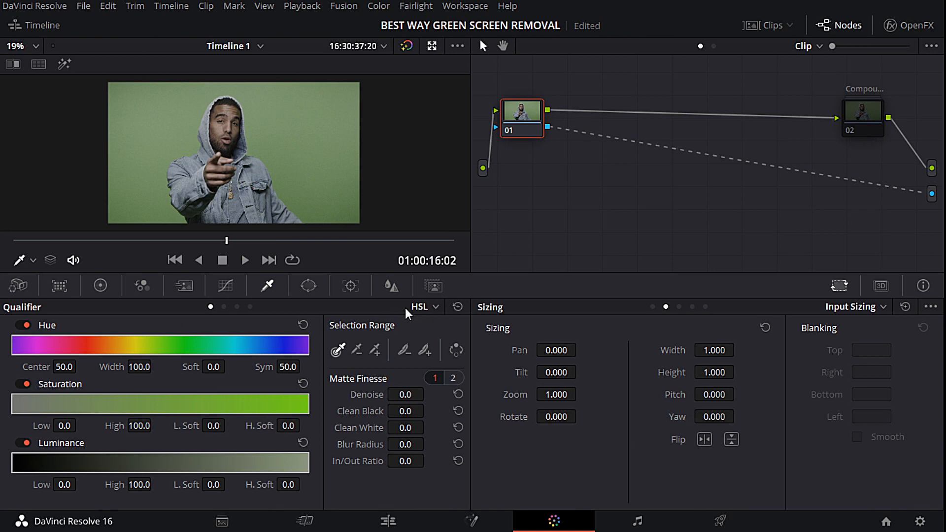
{"action": "left_click", "coordinate": [432, 311]}
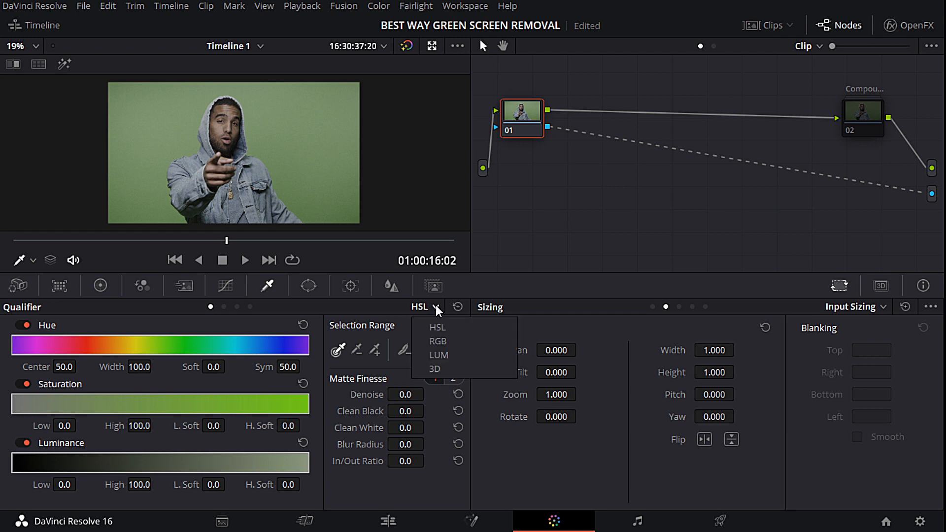
{"action": "left_click", "coordinate": [436, 370]}
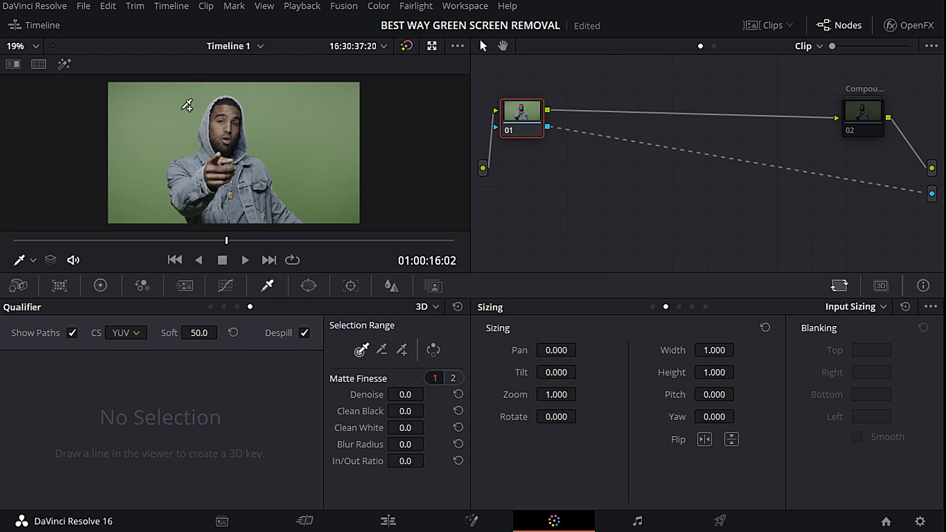
- Sample the green backdrop with 3D qualifier strokes on both sides of the man, above his head and into the corners
{"action": "mouse_move", "coordinate": [128, 203]}
{"action": "left_mouse_down"}
{"action": "mouse_move", "coordinate": [128, 213]}
{"action": "mouse_move", "coordinate": [142, 102]}
{"action": "left_mouse_up"}
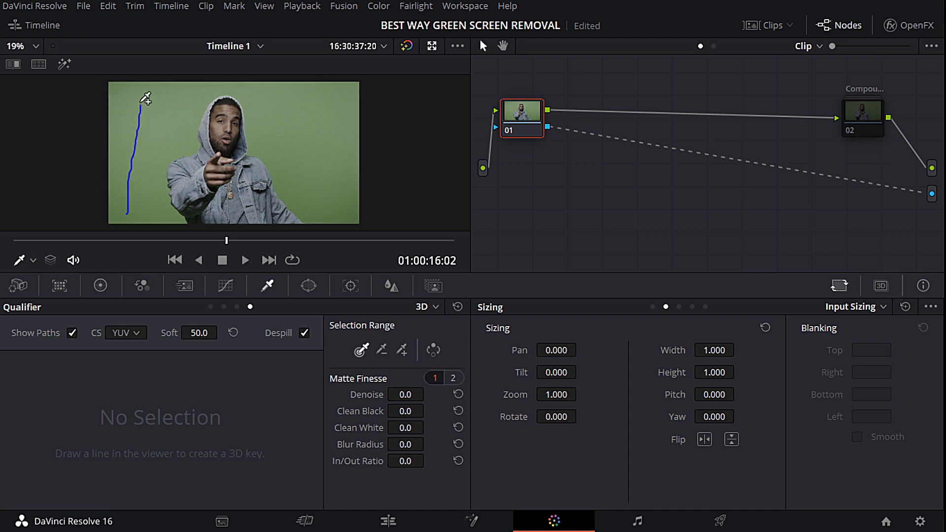
{"action": "left_click_drag", "start_coordinate": [149, 213], "coordinate": [161, 104]}
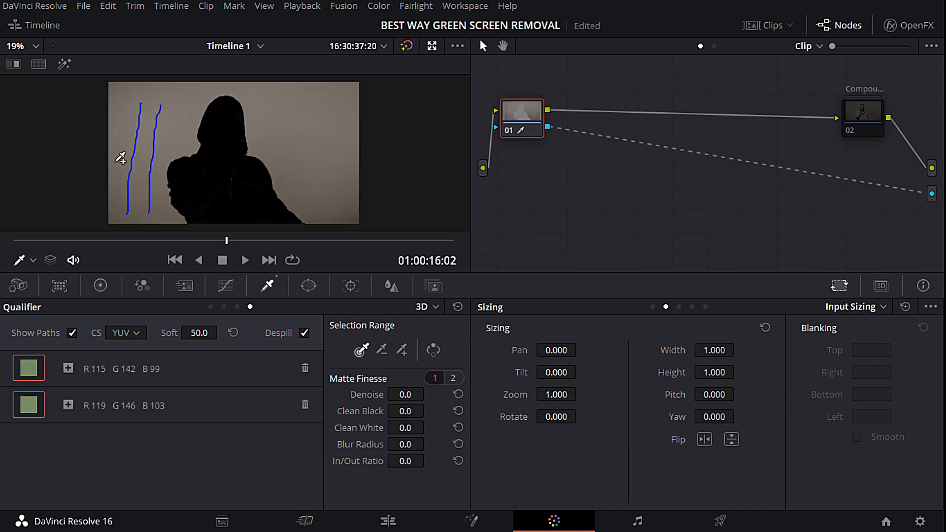
{"action": "left_click_drag", "start_coordinate": [114, 180], "coordinate": [114, 92]}
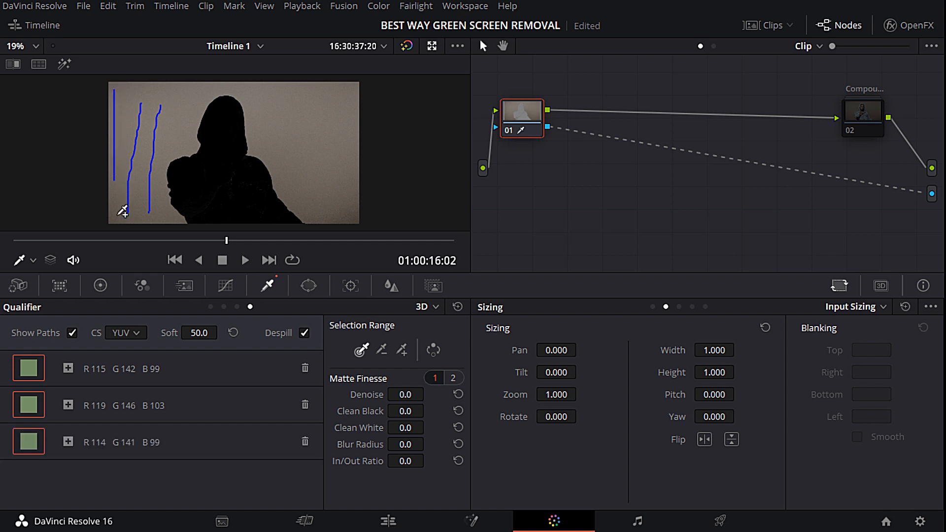
{"action": "mouse_move", "coordinate": [117, 217]}
{"action": "left_mouse_down"}
{"action": "mouse_move", "coordinate": [117, 186]}
{"action": "mouse_move", "coordinate": [146, 139]}
{"action": "mouse_move", "coordinate": [173, 133]}
{"action": "mouse_move", "coordinate": [184, 102]}
{"action": "left_mouse_up"}
{"action": "mouse_move", "coordinate": [118, 90]}
{"action": "left_mouse_down"}
{"action": "mouse_move", "coordinate": [316, 95]}
{"action": "mouse_move", "coordinate": [276, 110]}
{"action": "mouse_move", "coordinate": [325, 199]}
{"action": "mouse_move", "coordinate": [354, 213]}
{"action": "left_mouse_up"}
{"action": "mouse_move", "coordinate": [353, 104]}
{"action": "left_mouse_down"}
{"action": "mouse_move", "coordinate": [343, 192]}
{"action": "mouse_move", "coordinate": [308, 196]}
{"action": "left_mouse_up"}
{"action": "mouse_move", "coordinate": [290, 151]}
{"action": "left_mouse_down"}
{"action": "mouse_move", "coordinate": [271, 132]}
{"action": "mouse_move", "coordinate": [276, 162]}
{"action": "mouse_move", "coordinate": [261, 117]}
{"action": "left_mouse_up"}
{"action": "mouse_move", "coordinate": [325, 157]}
{"action": "left_mouse_down"}
{"action": "mouse_move", "coordinate": [322, 117]}
{"action": "mouse_move", "coordinate": [307, 102]}
{"action": "left_mouse_up"}
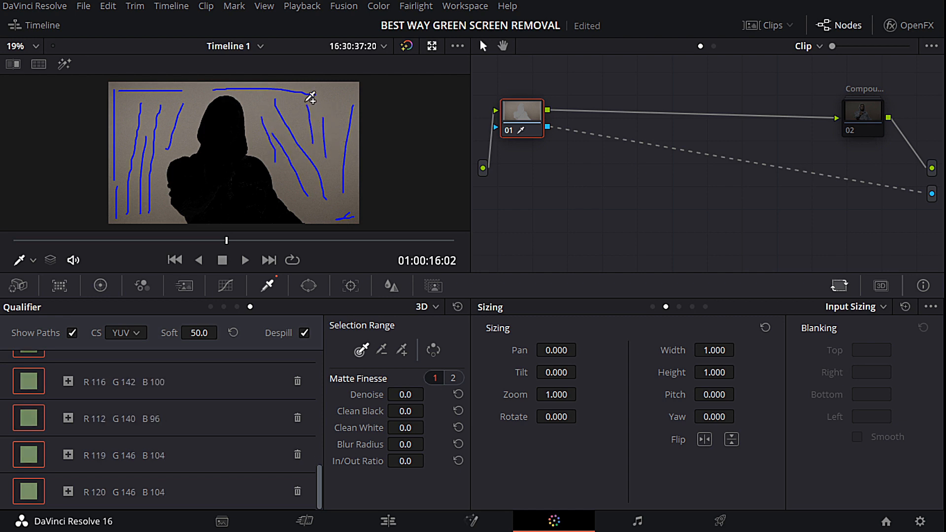
{"action": "mouse_move", "coordinate": [333, 136]}
{"action": "left_mouse_down"}
{"action": "mouse_move", "coordinate": [331, 101]}
{"action": "mouse_move", "coordinate": [332, 171]}
{"action": "left_mouse_up"}
{"action": "mouse_move", "coordinate": [282, 154]}
{"action": "left_mouse_down"}
{"action": "mouse_move", "coordinate": [294, 187]}
{"action": "mouse_move", "coordinate": [330, 207]}
{"action": "mouse_move", "coordinate": [345, 182]}
{"action": "left_mouse_up"}
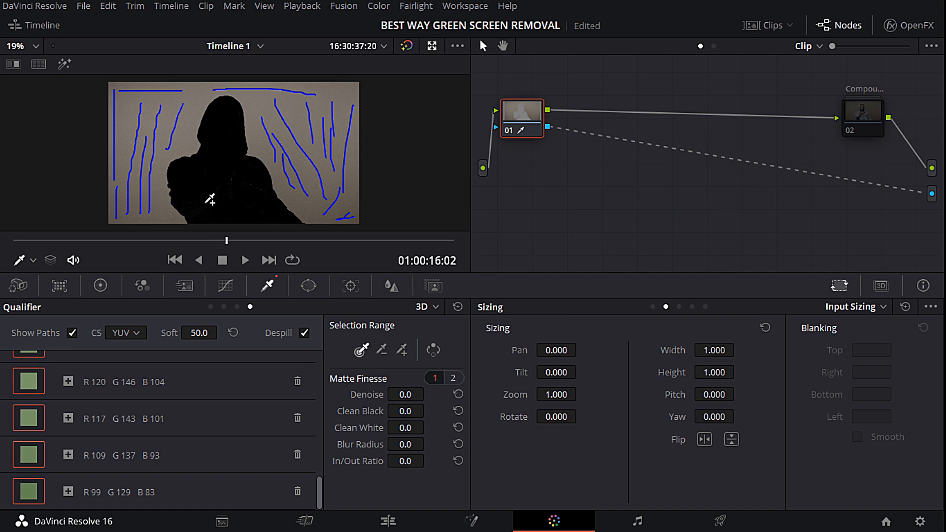
{"action": "left_click_drag", "start_coordinate": [167, 219], "coordinate": [164, 168]}
{"action": "left_click_drag", "start_coordinate": [124, 144], "coordinate": [128, 107]}
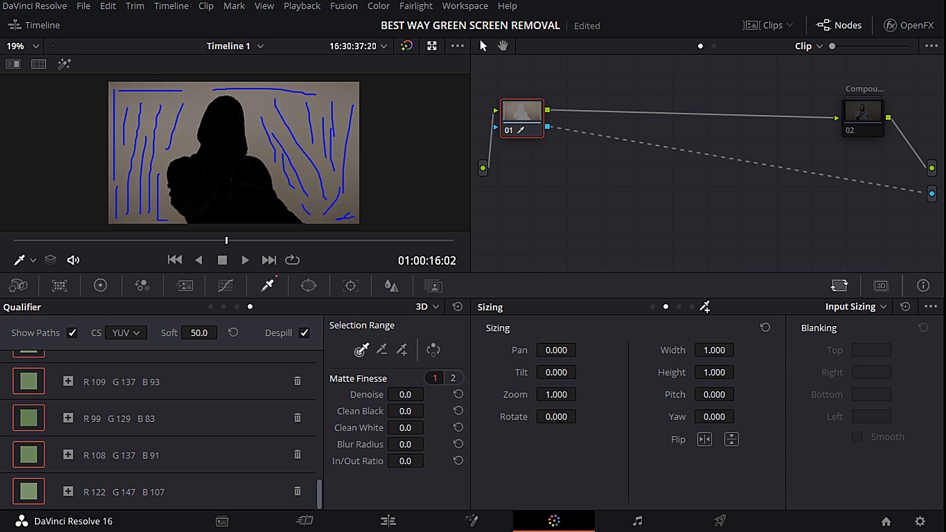
{"action": "left_click", "coordinate": [306, 199]}
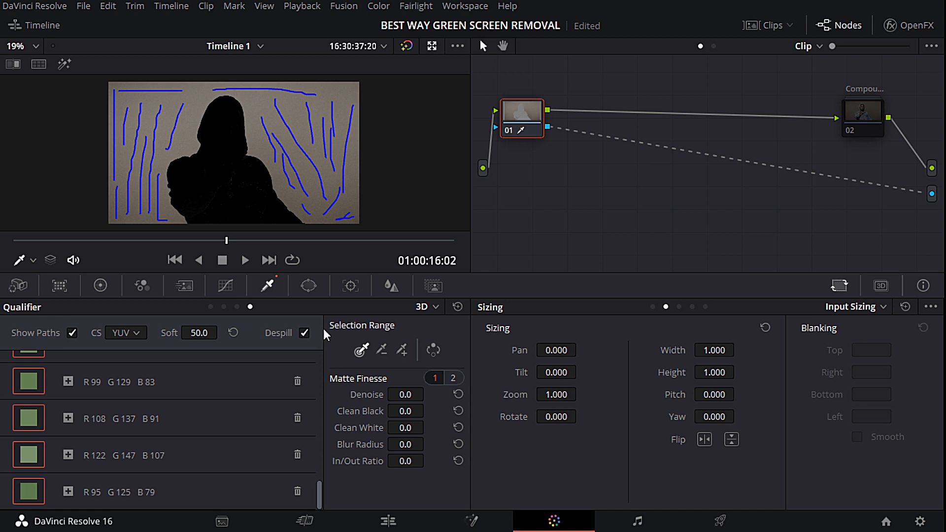
- Invert the qualifier selection so the man is kept, and check the key in the Cinema Viewer
{"action": "left_click", "coordinate": [433, 351]}
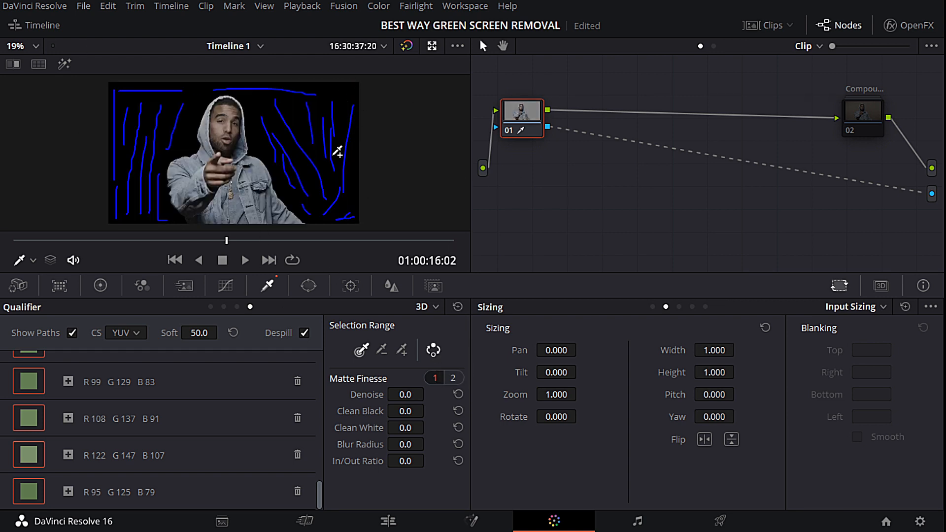
{"action": "left_click", "coordinate": [464, 7]}
{"action": "mouse_move", "coordinate": [492, 155]}
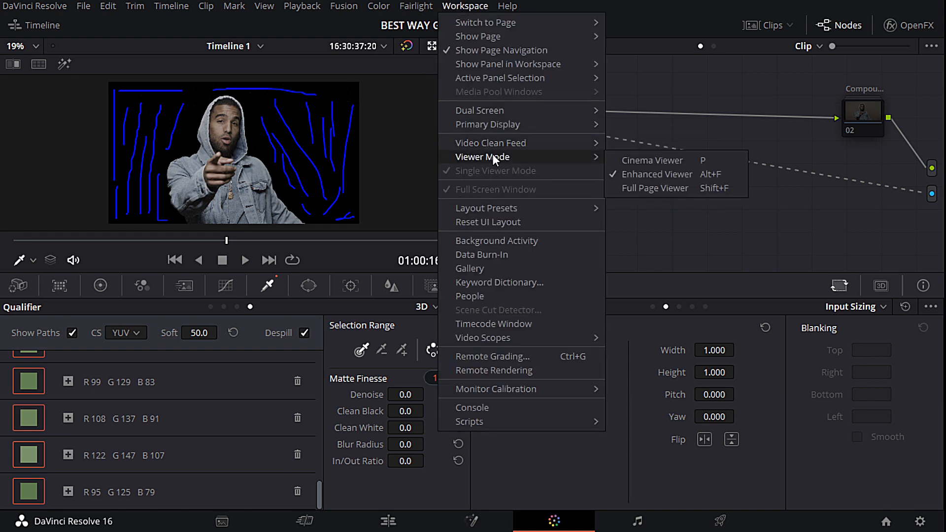
{"action": "left_click", "coordinate": [654, 157]}
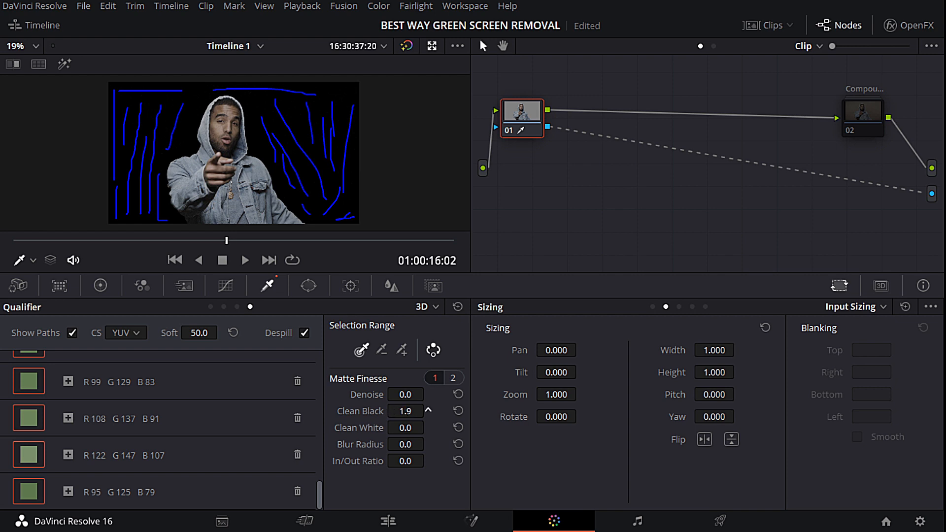
- Set the matte finesse Clean Black to 2.1 and check the key in the Cinema Viewer
{"action": "left_click_drag", "start_coordinate": [428, 411], "coordinate": [428, 410]}
{"action": "left_click", "coordinate": [481, 11]}
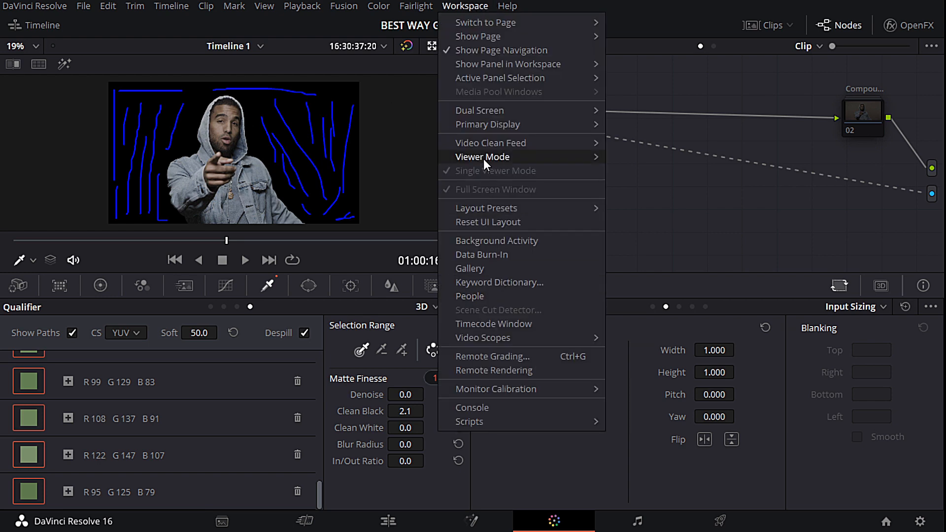
{"action": "mouse_move", "coordinate": [483, 159]}
{"action": "left_click", "coordinate": [672, 160]}
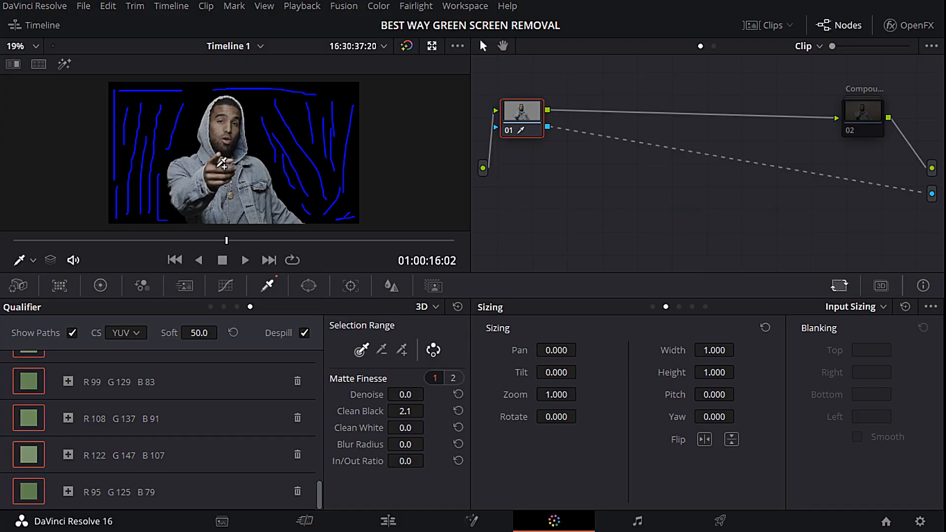
- Raise the Qualifier gain in node 01's key settings to 1.500 to make the matte solid
{"action": "left_click", "coordinate": [434, 285]}
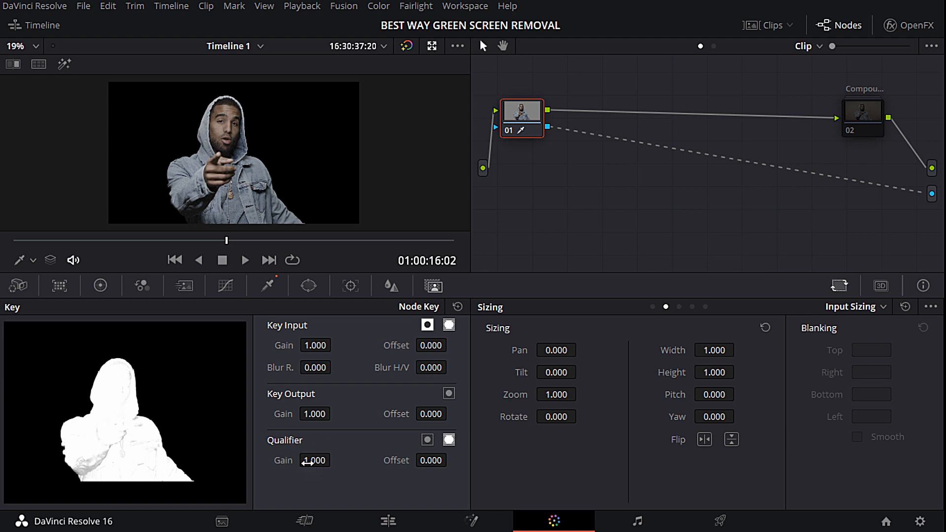
{"action": "left_click_drag", "start_coordinate": [308, 462], "coordinate": [335, 458]}
{"action": "left_click_drag", "start_coordinate": [310, 459], "coordinate": [334, 460]}
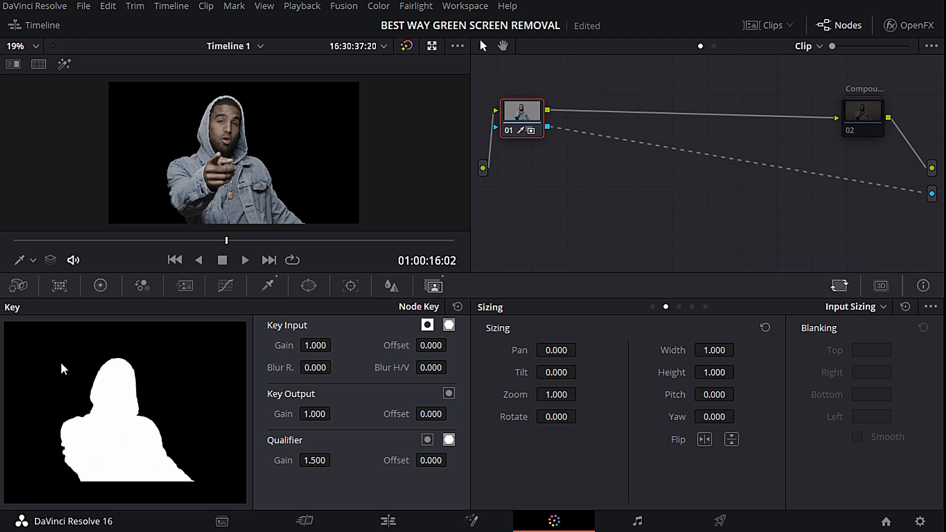
- Scrub through the clip at several points to check that the matte stays solid as the man moves
{"action": "left_click", "coordinate": [249, 240]}
{"action": "left_click", "coordinate": [282, 244]}
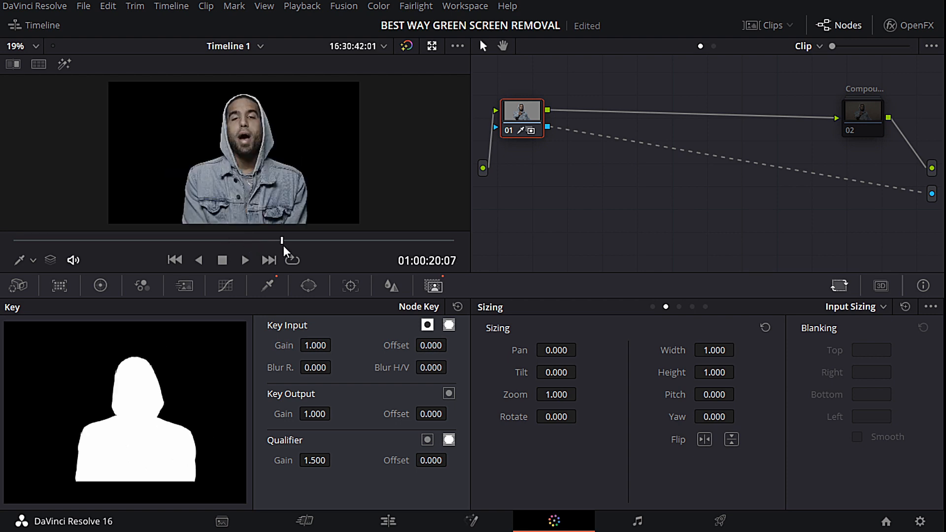
{"action": "left_click", "coordinate": [329, 239]}
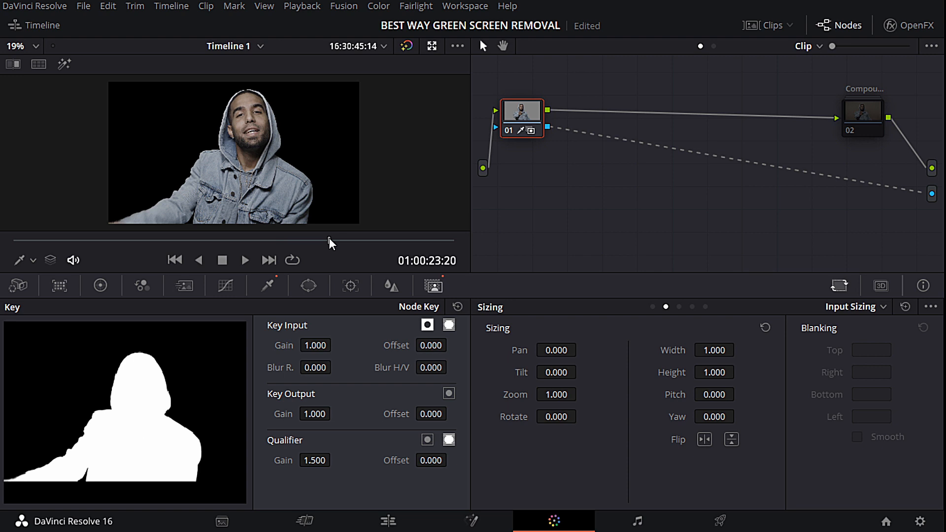
{"action": "left_click", "coordinate": [363, 240]}
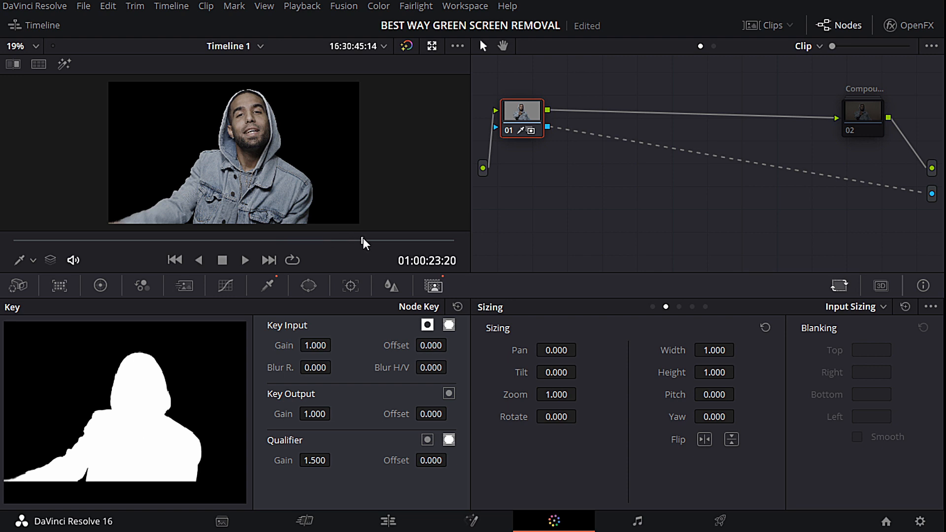
{"action": "left_click", "coordinate": [399, 241]}
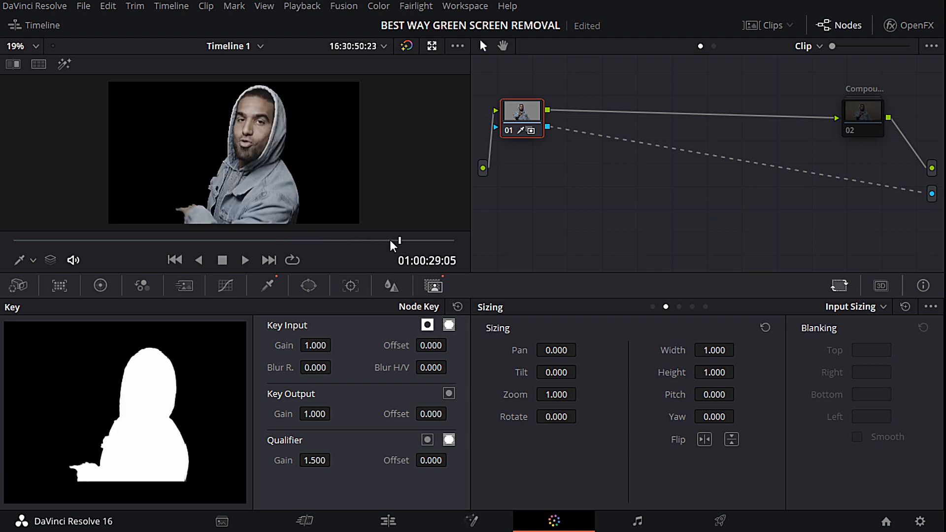
{"action": "left_click", "coordinate": [102, 241]}
{"action": "left_click", "coordinate": [54, 240]}
{"action": "left_click", "coordinate": [164, 241]}
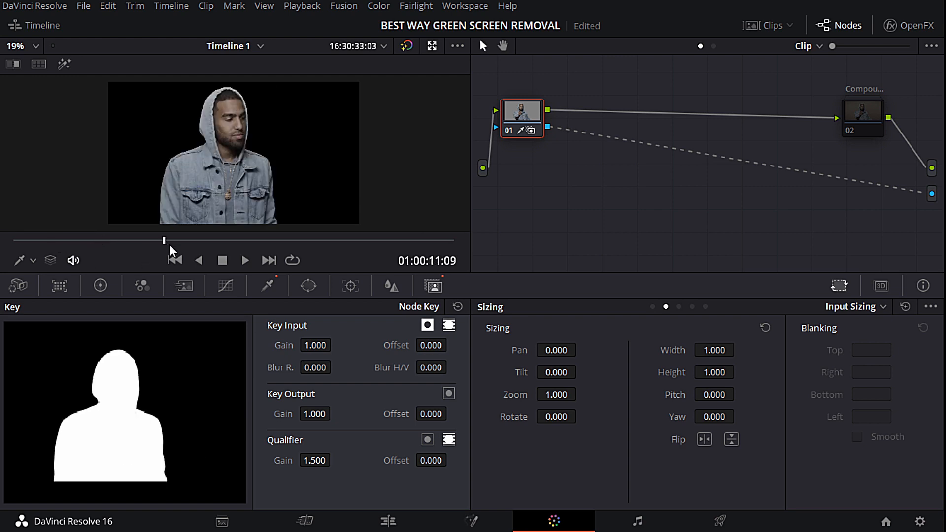
{"action": "left_click", "coordinate": [267, 241]}
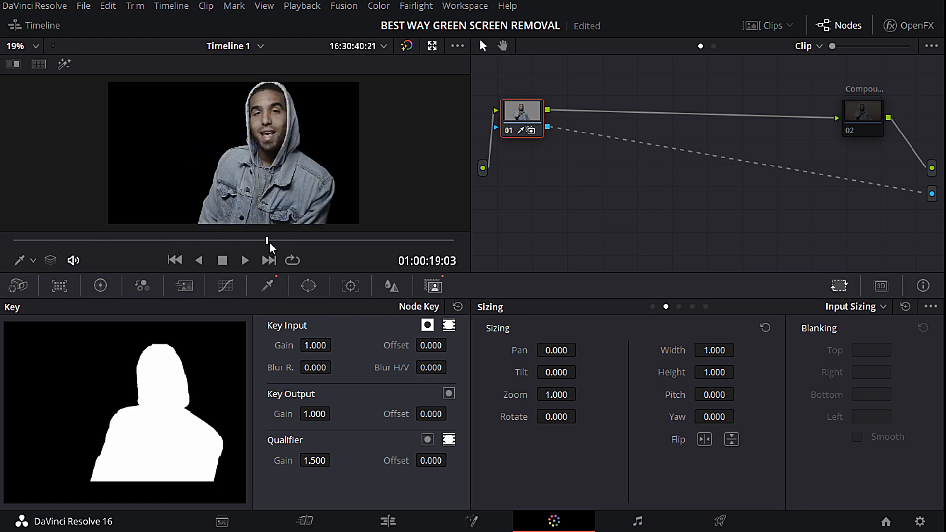
{"action": "left_click", "coordinate": [311, 241]}
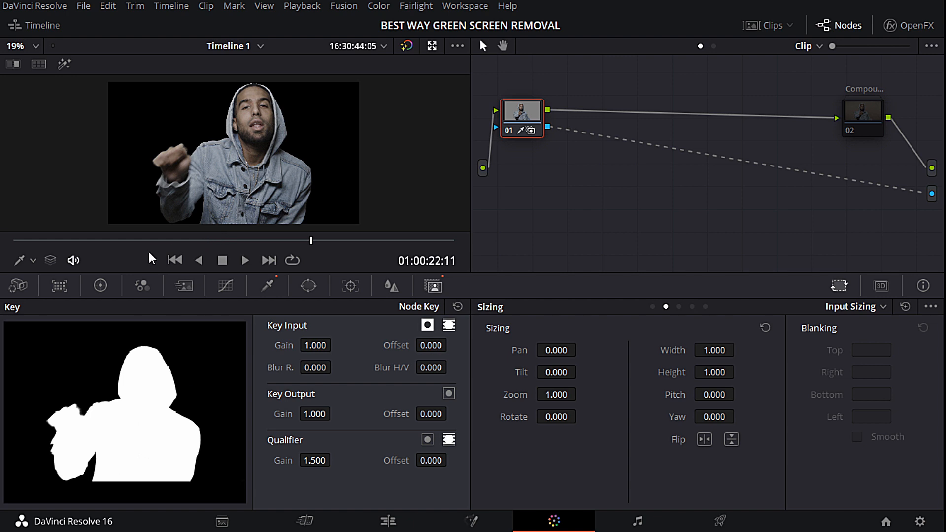
{"action": "left_click", "coordinate": [162, 240]}
{"action": "left_click", "coordinate": [116, 240]}
{"action": "left_click", "coordinate": [220, 240]}
{"action": "left_click", "coordinate": [259, 240]}
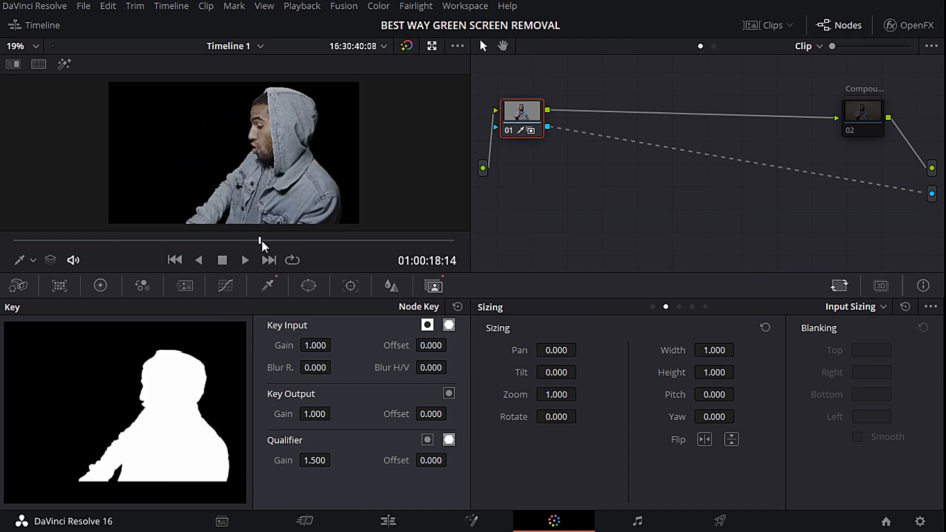
{"action": "left_click", "coordinate": [286, 242]}
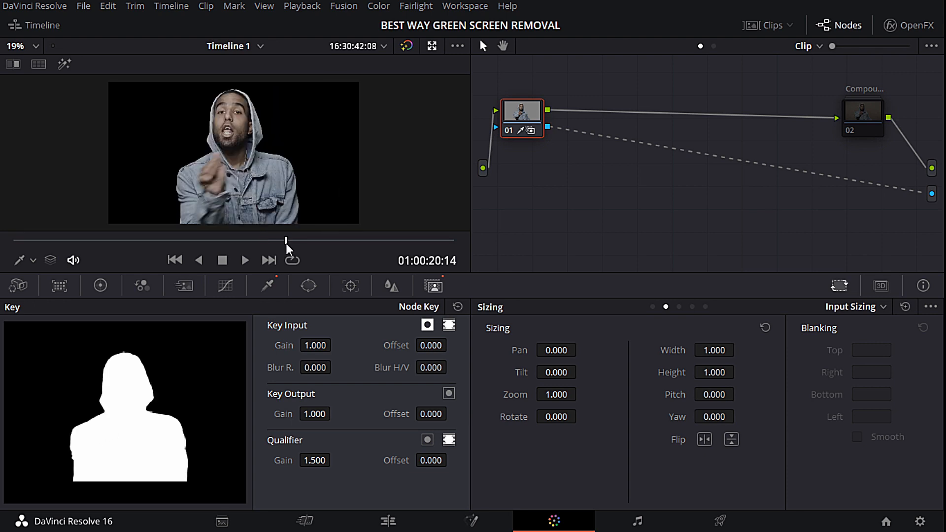
- Inspect the keyed man in the Cinema Viewer at frames across the clip, and return to the standard viewer
{"action": "left_click", "coordinate": [455, 6]}
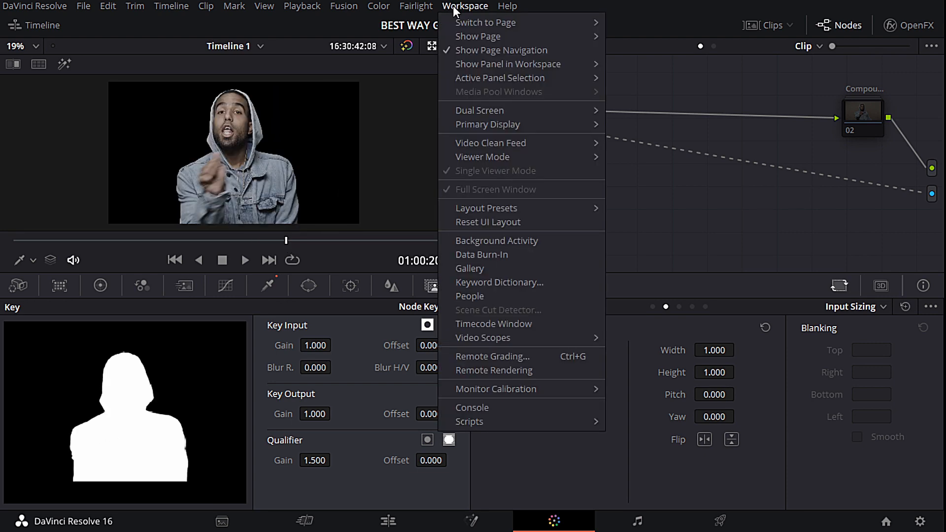
{"action": "mouse_move", "coordinate": [529, 162]}
{"action": "left_click", "coordinate": [670, 161]}
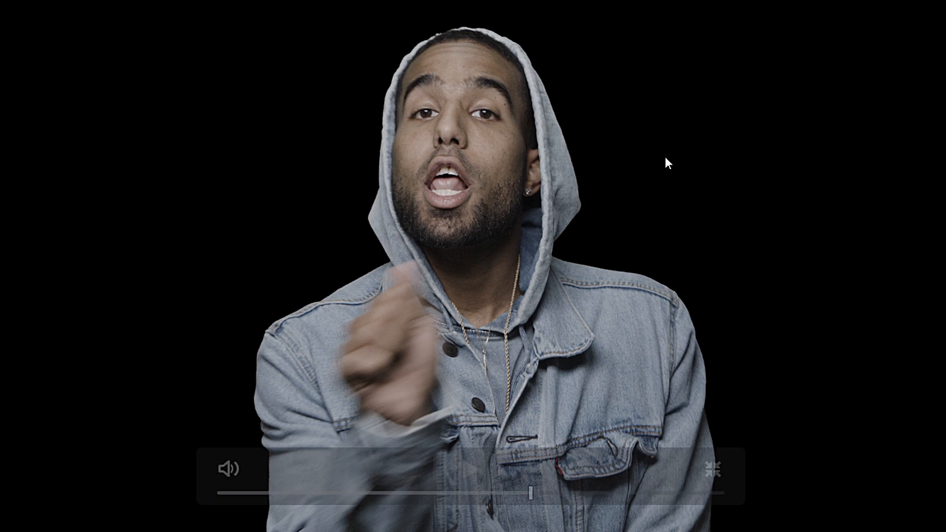
{"action": "left_click", "coordinate": [427, 493]}
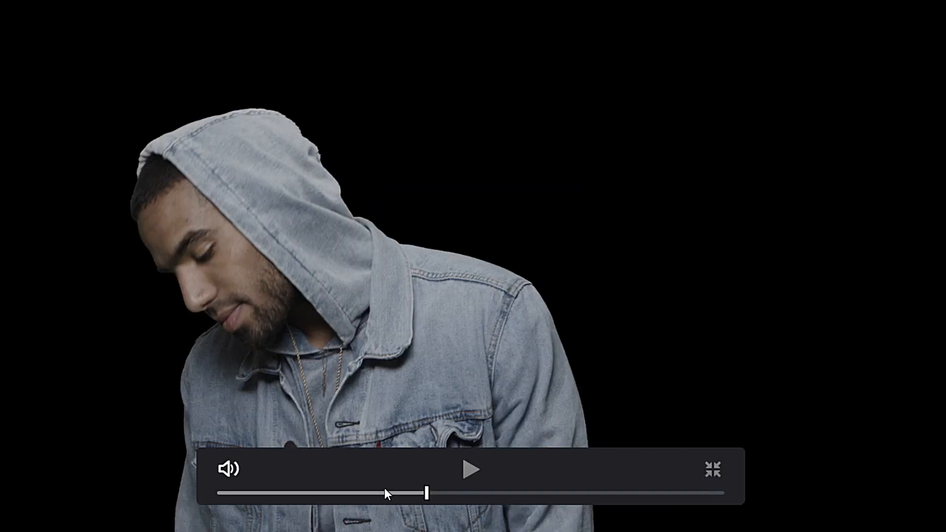
{"action": "left_click", "coordinate": [369, 493]}
{"action": "left_click", "coordinate": [333, 493]}
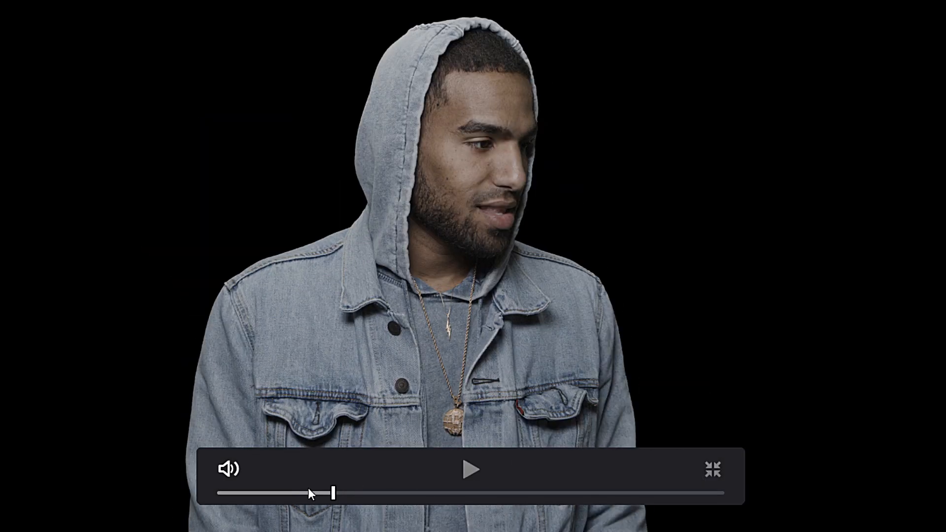
{"action": "left_click", "coordinate": [293, 493]}
{"action": "left_click", "coordinate": [388, 493]}
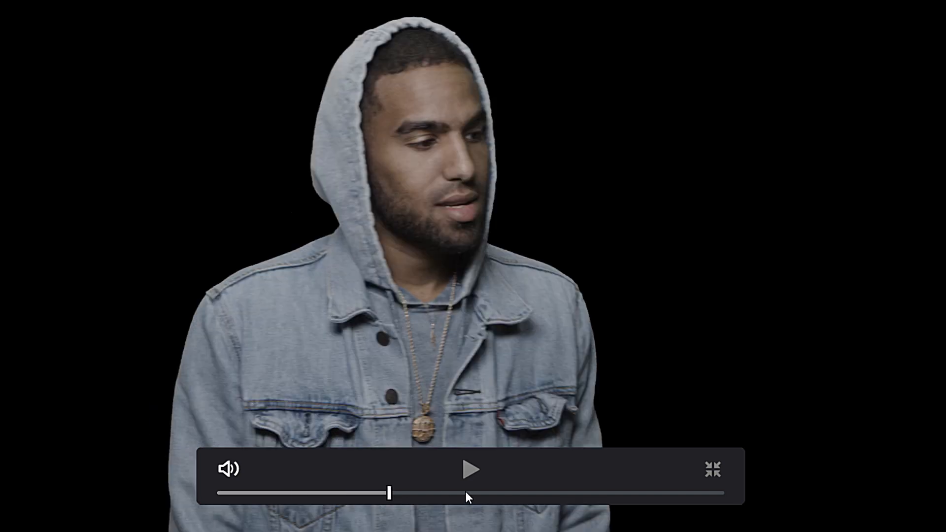
{"action": "left_click", "coordinate": [499, 492]}
{"action": "left_click", "coordinate": [600, 492]}
{"action": "left_click", "coordinate": [629, 493]}
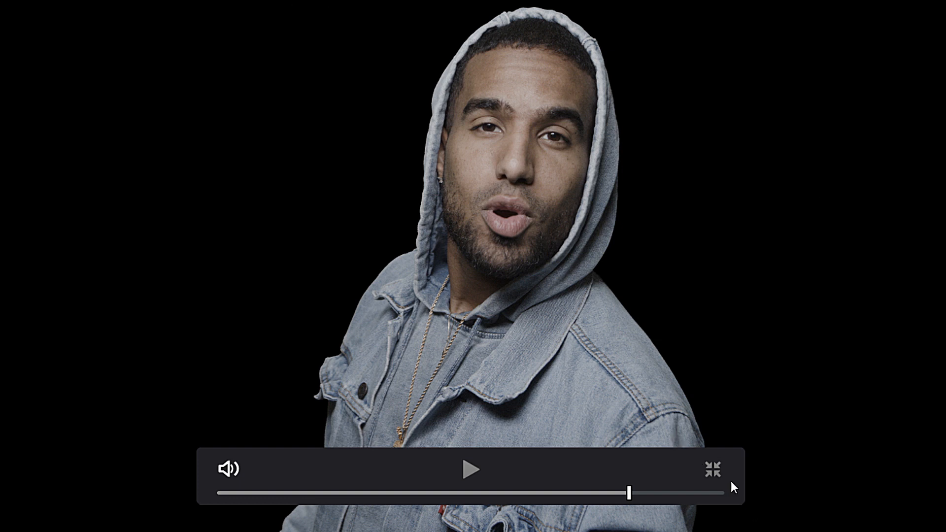
{"action": "left_click", "coordinate": [715, 471]}
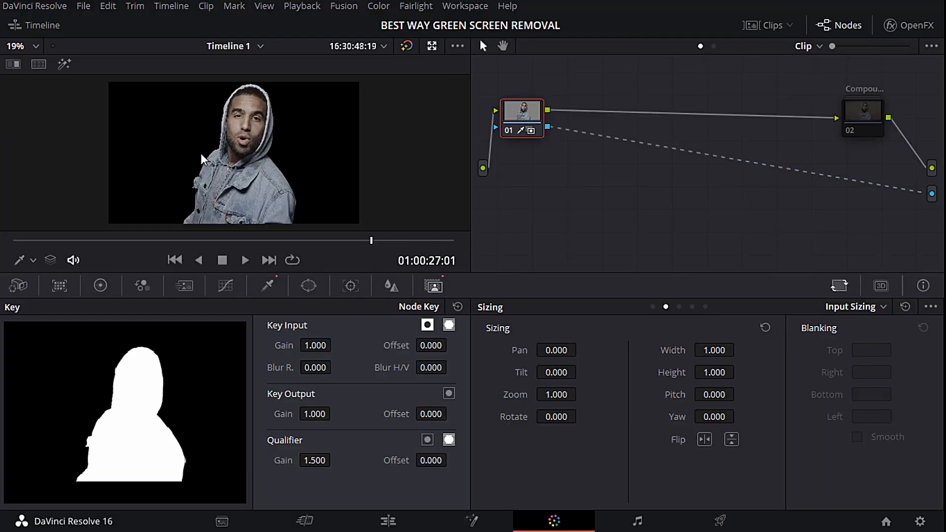
- Enable compound node 02, comparing the keyed man with its grade off and on
{"action": "left_click", "coordinate": [850, 131]}
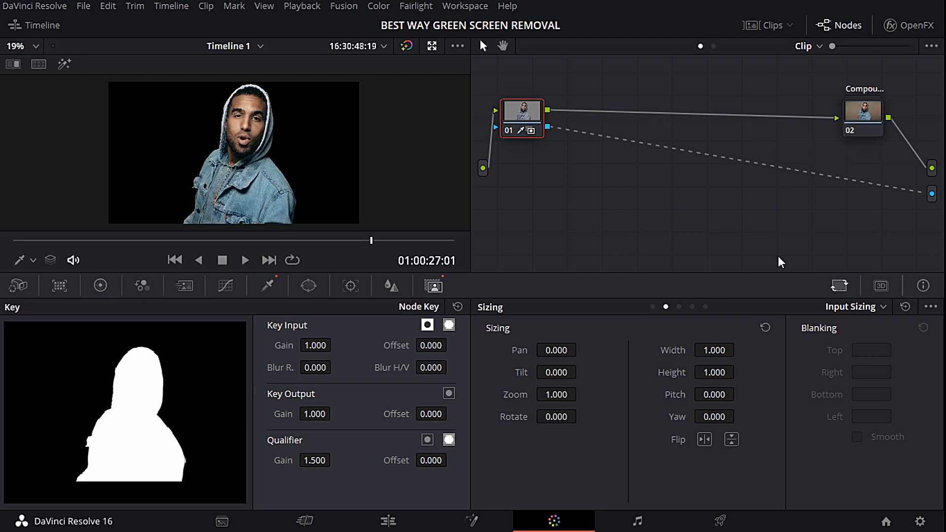
{"action": "left_click", "coordinate": [851, 131]}
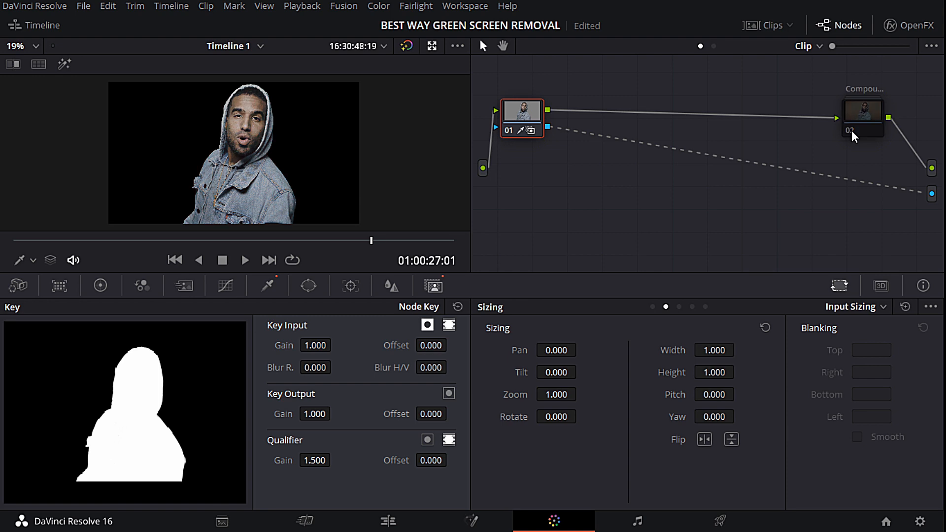
{"action": "left_click", "coordinate": [851, 131]}
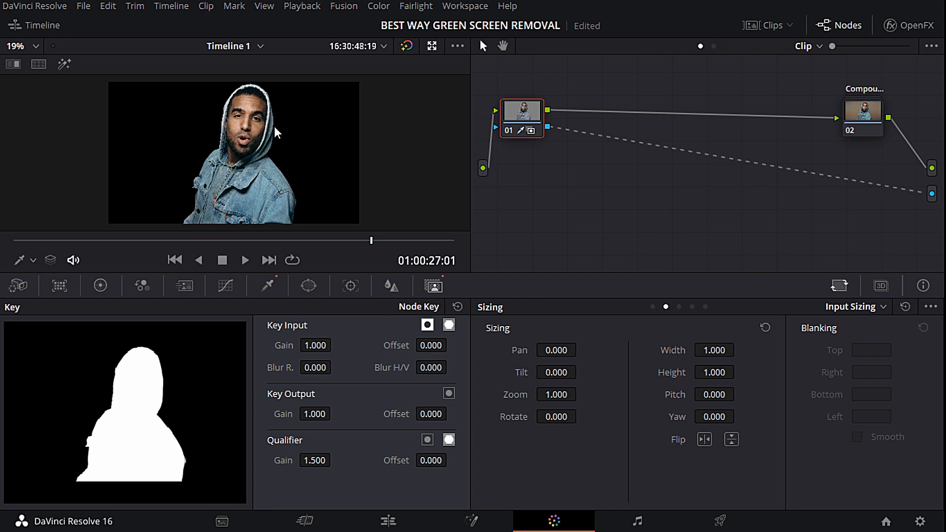
- Examine the graded key in the Cinema Viewer at several frames, including those with fast hand movement
{"action": "left_click", "coordinate": [465, 5]}
{"action": "mouse_move", "coordinate": [504, 151]}
{"action": "left_click", "coordinate": [664, 164]}
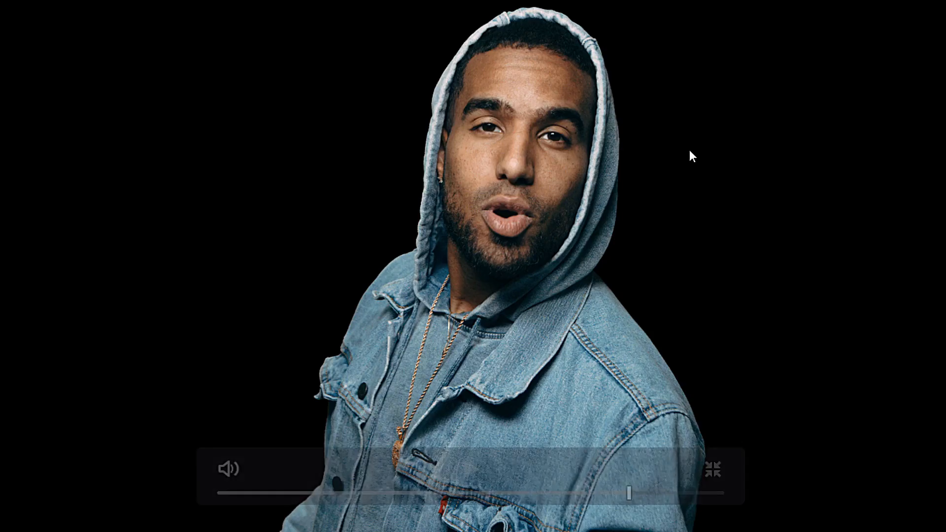
{"action": "left_click", "coordinate": [478, 491]}
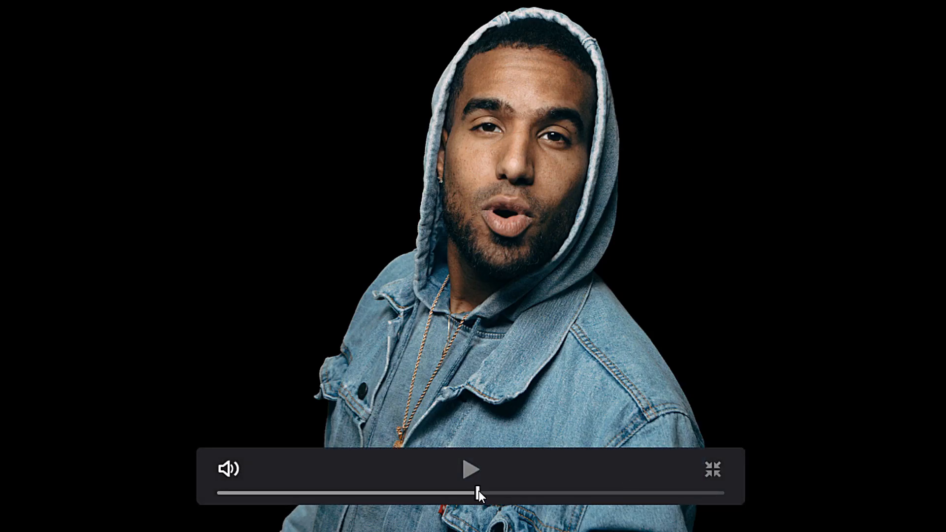
{"action": "left_click_drag", "start_coordinate": [473, 492], "coordinate": [411, 489]}
{"action": "left_click", "coordinate": [574, 490]}
{"action": "left_click", "coordinate": [530, 489]}
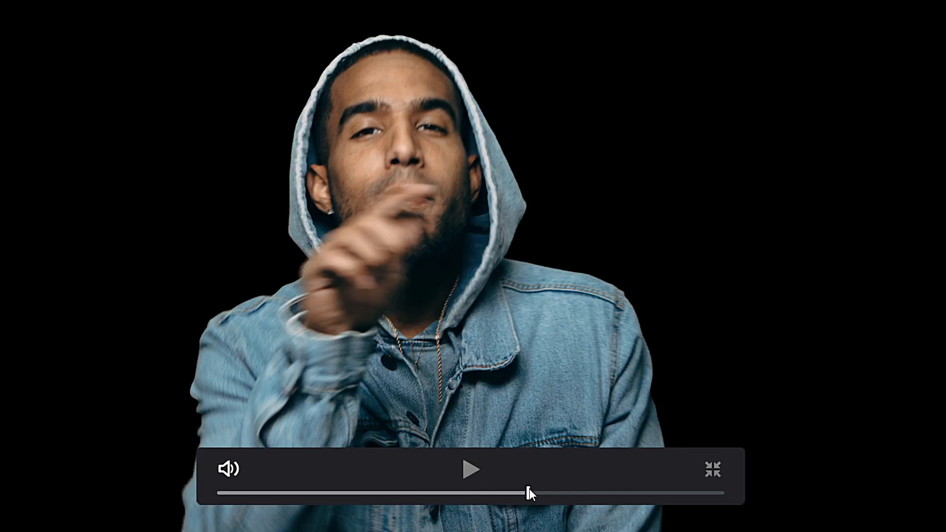
{"action": "left_click", "coordinate": [416, 489]}
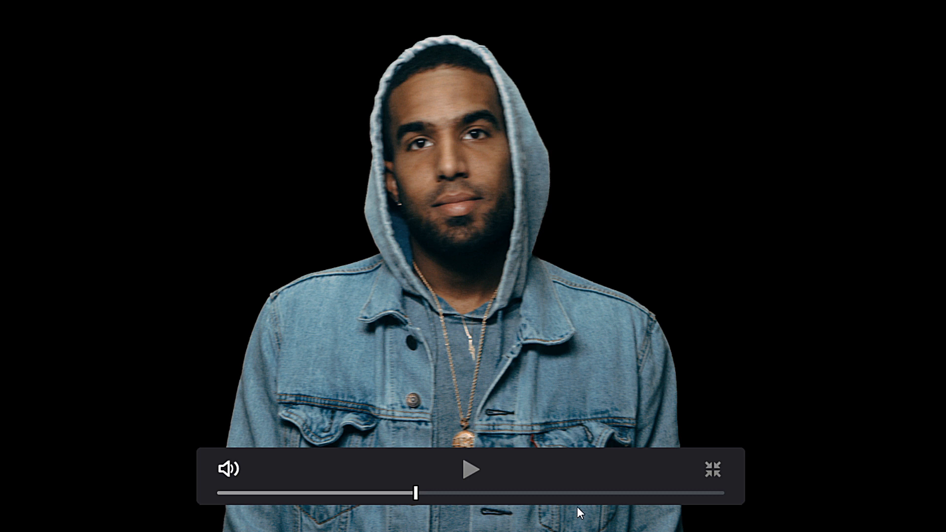
{"action": "left_click", "coordinate": [583, 494]}
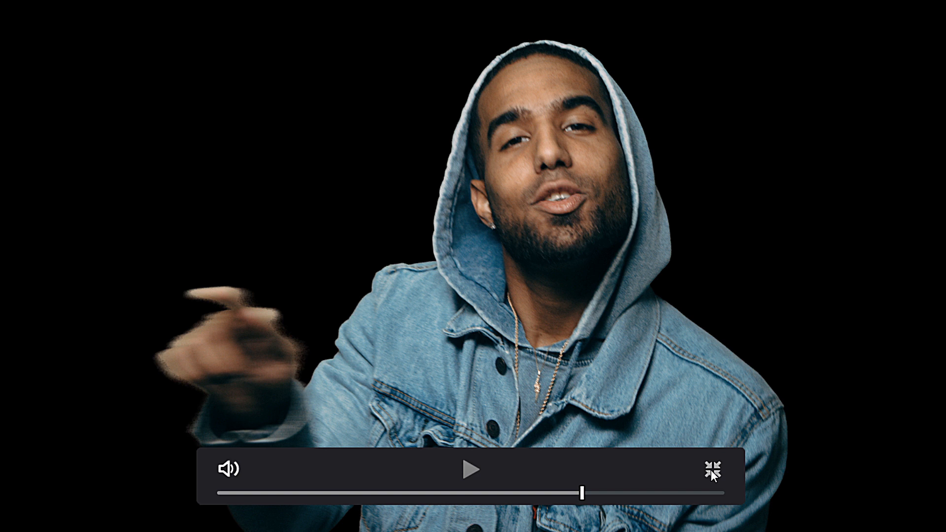
{"action": "left_click", "coordinate": [712, 470]}
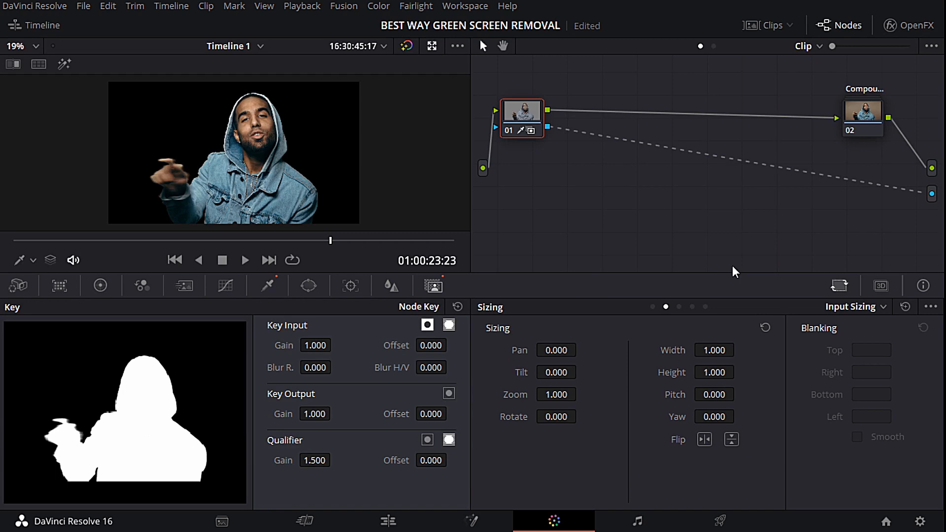
- Turn off Despill in the 3D qualifier and check the edges around the moving hand in the Cinema Viewer
{"action": "left_click", "coordinate": [268, 286]}
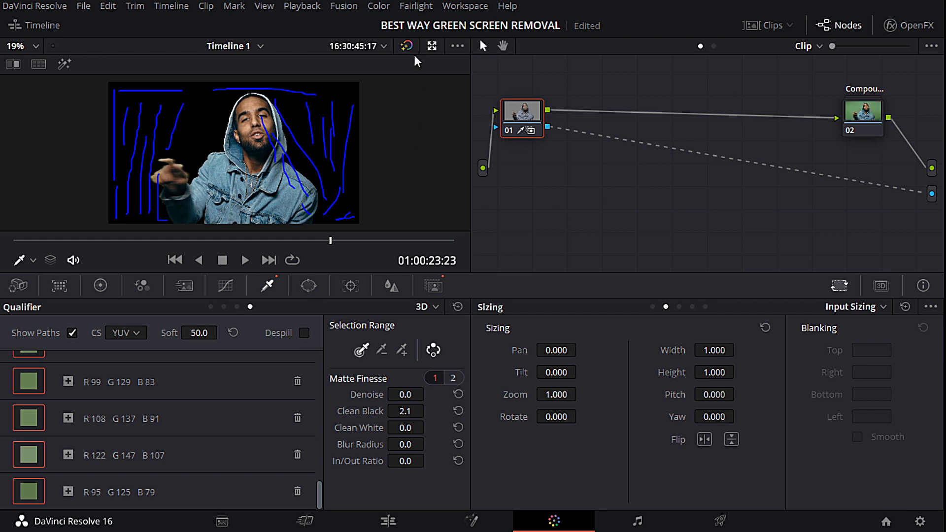
{"action": "left_click", "coordinate": [456, 6]}
{"action": "mouse_move", "coordinate": [498, 156]}
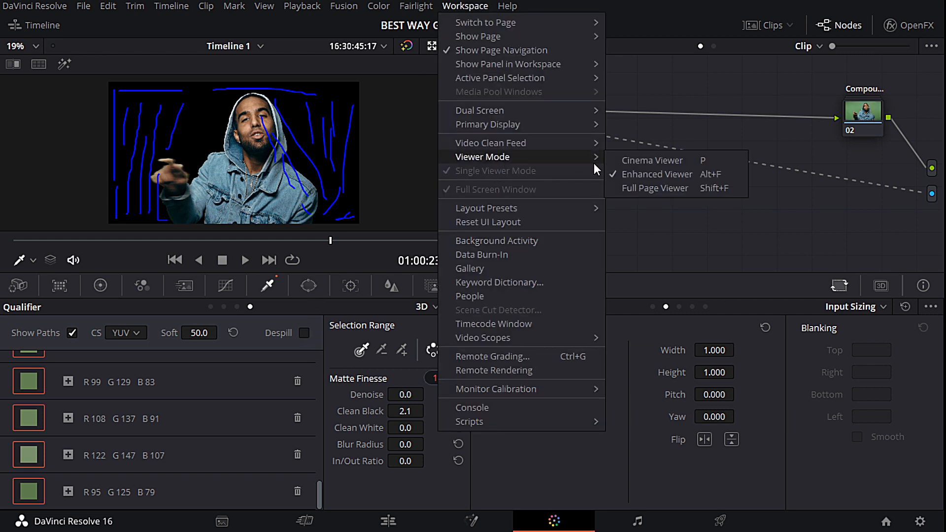
{"action": "left_click", "coordinate": [675, 159]}
{"action": "mouse_move", "coordinate": [303, 383]}
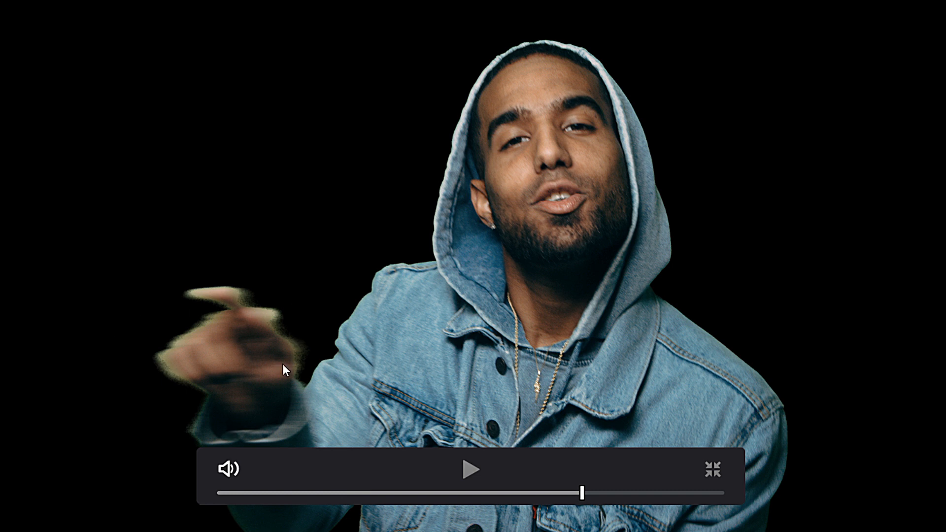
{"action": "left_click", "coordinate": [713, 462]}
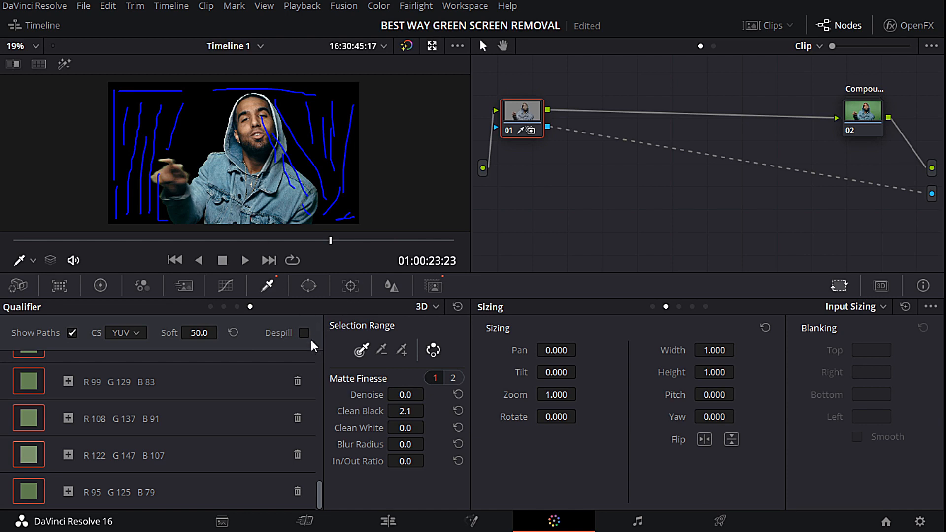
- Turn Despill back on in the 3D qualifier and check the hand's edges in the Cinema Viewer
{"action": "left_click", "coordinate": [465, 6]}
{"action": "mouse_move", "coordinate": [533, 158]}
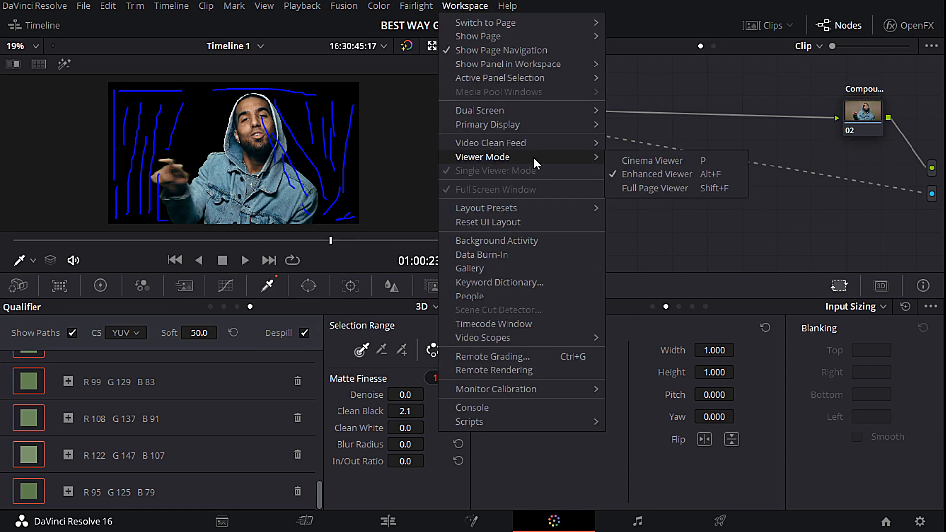
{"action": "left_click", "coordinate": [649, 154]}
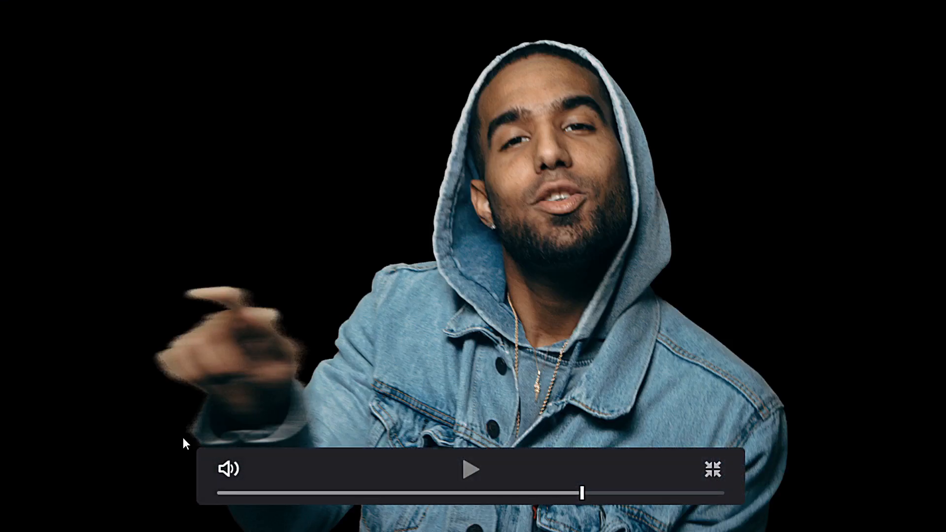
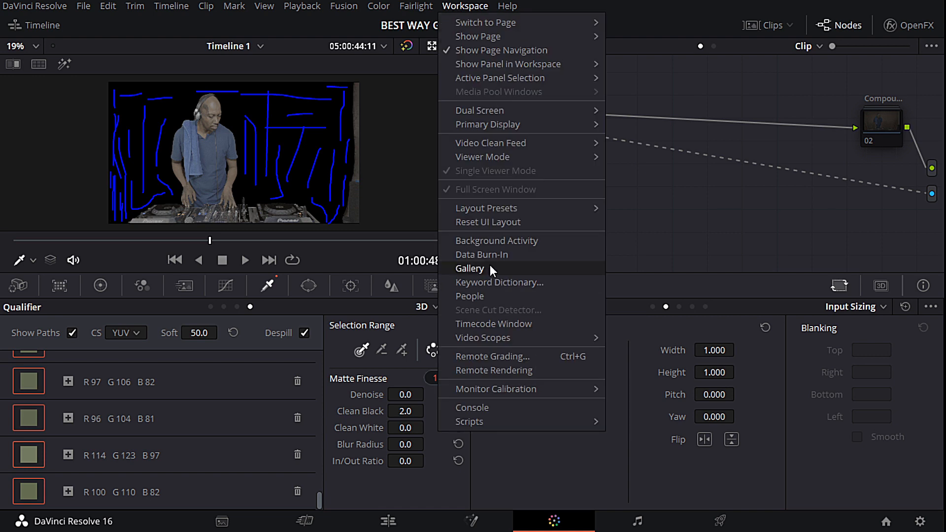
- Inspect the key of the DJ clip in the Cinema Viewer
{"action": "mouse_move", "coordinate": [501, 157]}
{"action": "left_click", "coordinate": [631, 160]}
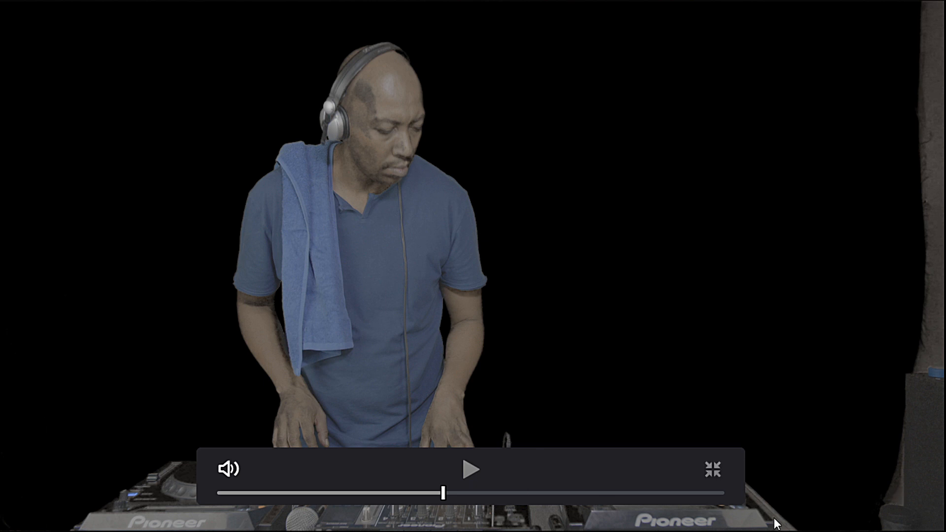
{"action": "left_click", "coordinate": [712, 468]}
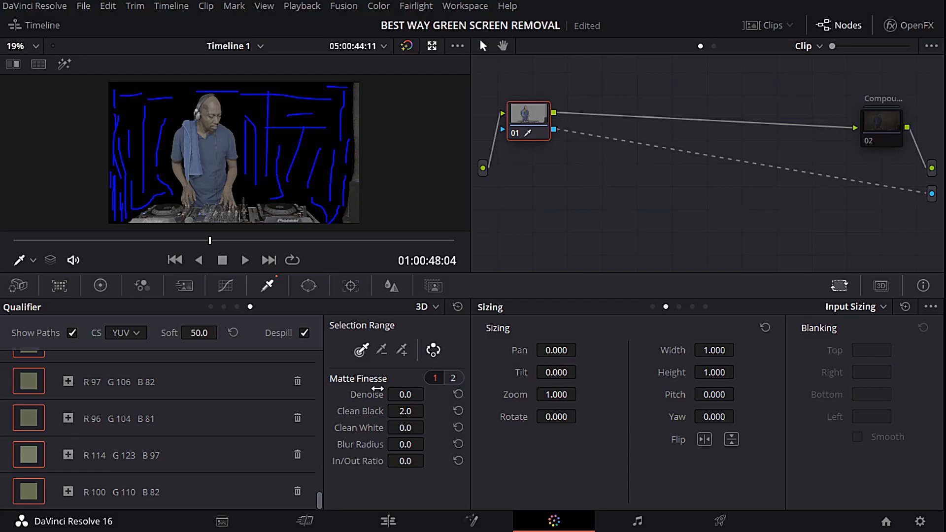
- Raise the DJ clip's matte finesse Clean Black and check the key in the Cinema Viewer
{"action": "left_click_drag", "start_coordinate": [407, 413], "coordinate": [428, 410]}
{"action": "left_click", "coordinate": [463, 11]}
{"action": "mouse_move", "coordinate": [487, 159]}
{"action": "left_click", "coordinate": [655, 161]}
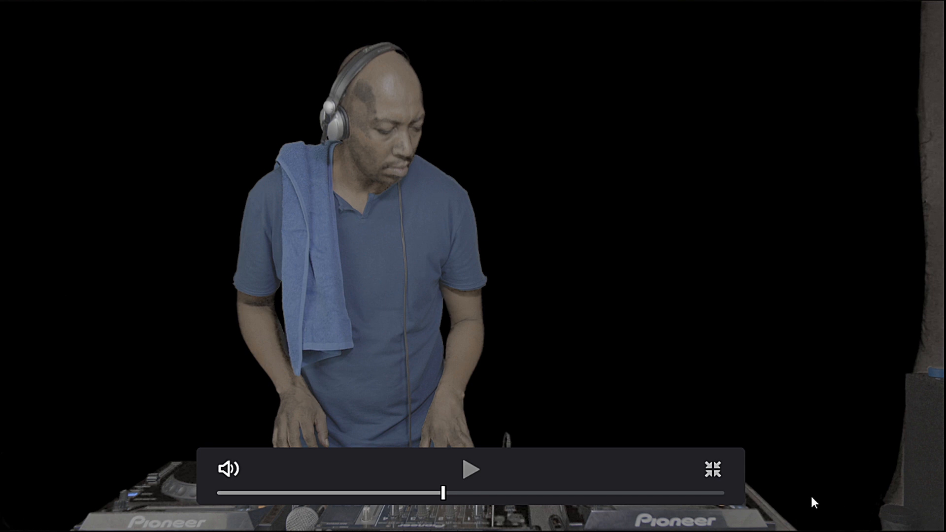
- Raise the keying node's Qualifier gain to 1.733 in the Key settings and check the matte at several points in the DJ clip
{"action": "left_click", "coordinate": [712, 469]}
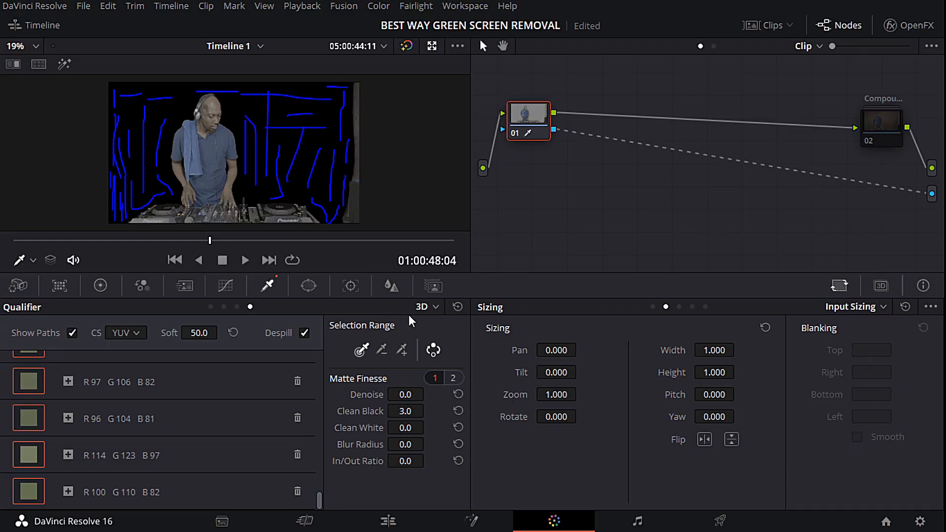
{"action": "left_click", "coordinate": [436, 285]}
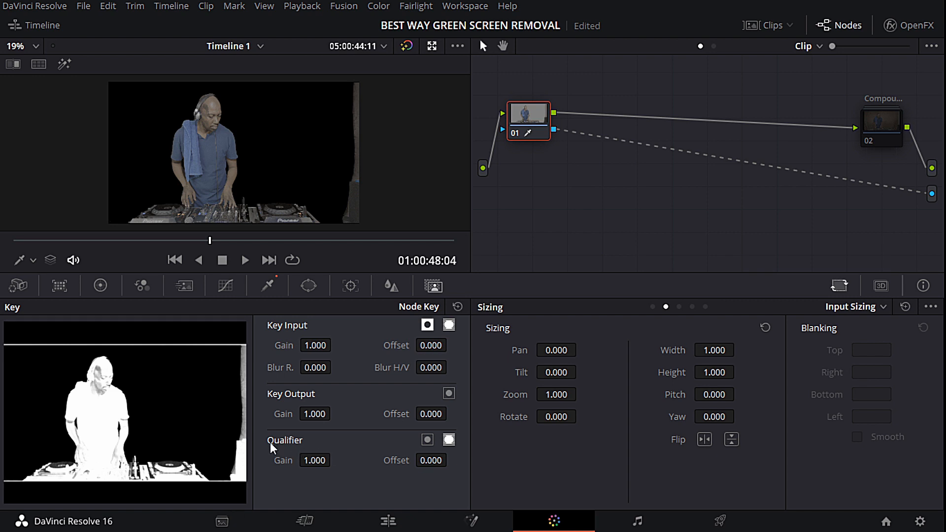
{"action": "left_click_drag", "start_coordinate": [314, 460], "coordinate": [475, 460]}
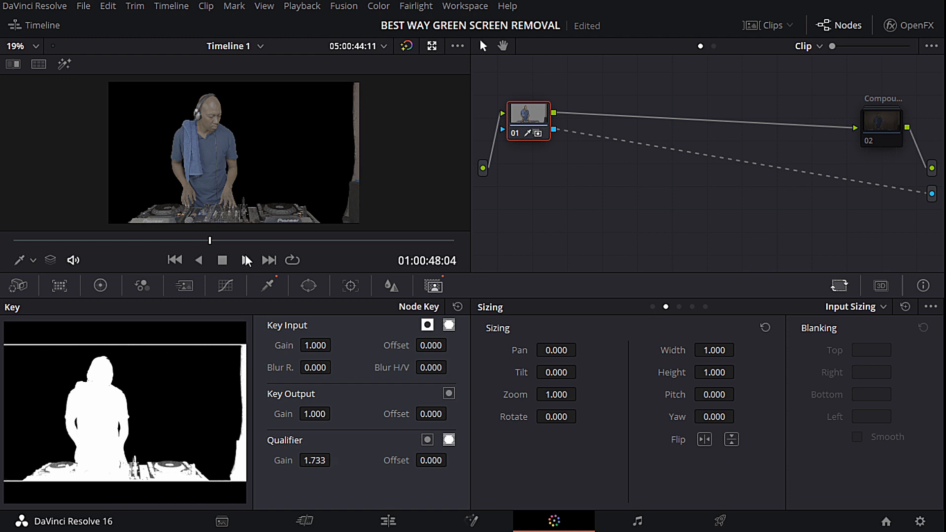
{"action": "left_click", "coordinate": [260, 240]}
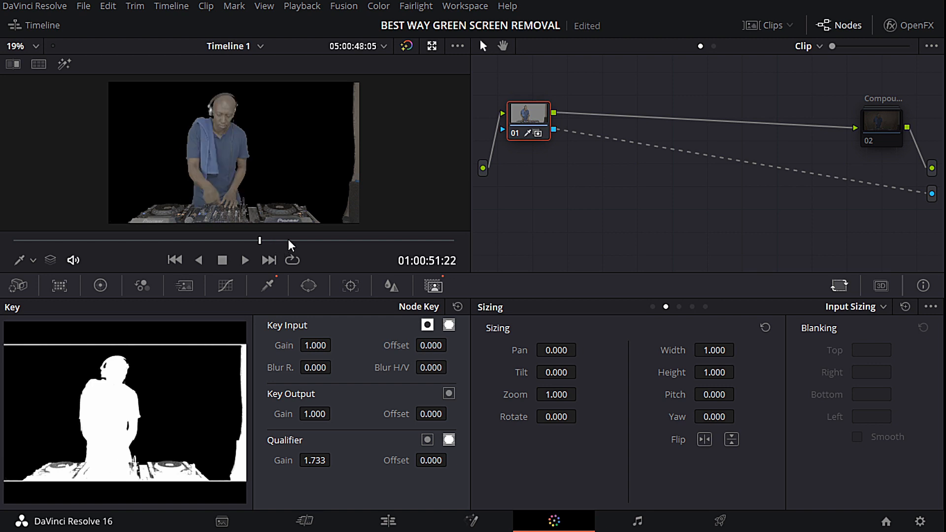
{"action": "left_click", "coordinate": [288, 240]}
{"action": "left_click", "coordinate": [325, 240]}
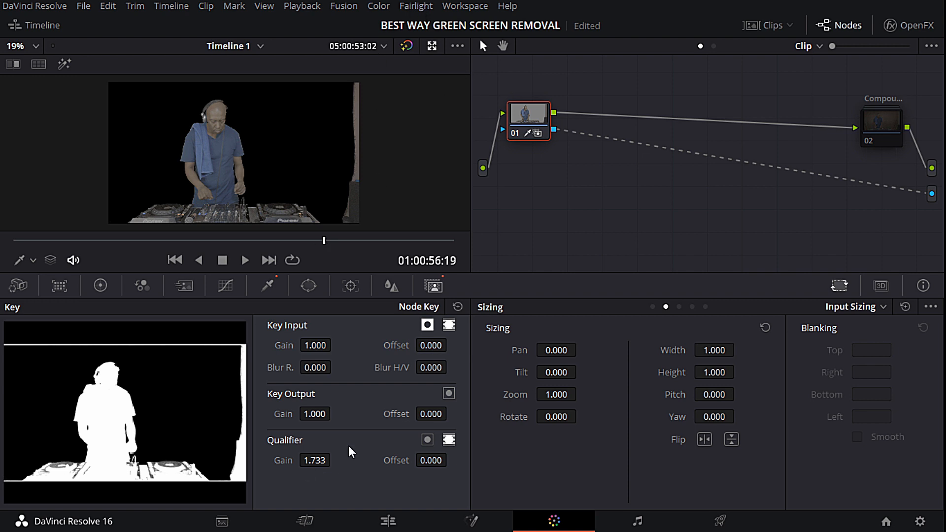
- Inspect the DJ's edges with the raised Qualifier gain in the Cinema Viewer
{"action": "left_click", "coordinate": [465, 6]}
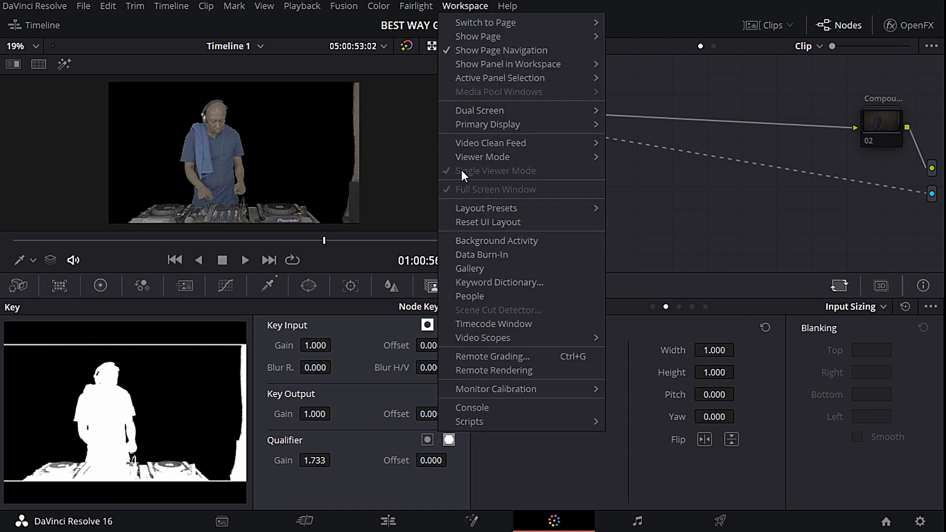
{"action": "mouse_move", "coordinate": [563, 157]}
{"action": "left_click", "coordinate": [662, 160]}
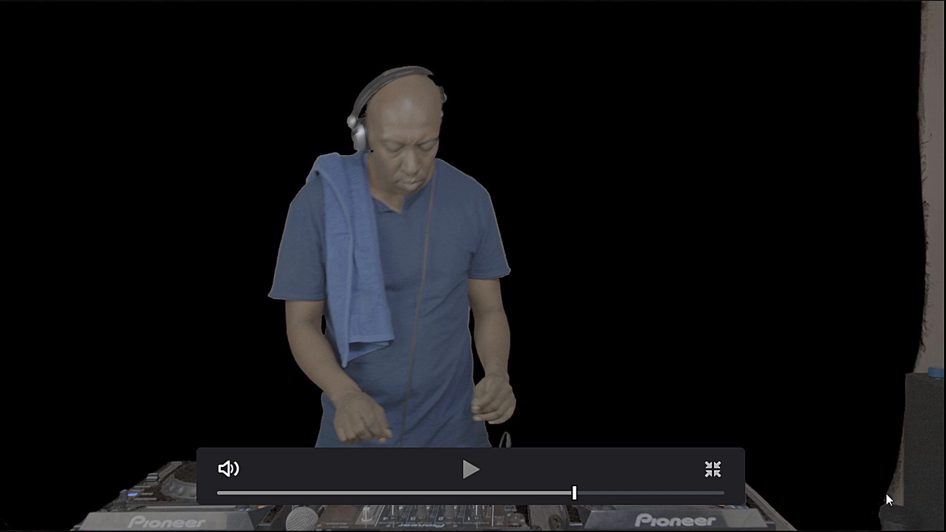
{"action": "left_click", "coordinate": [712, 472]}
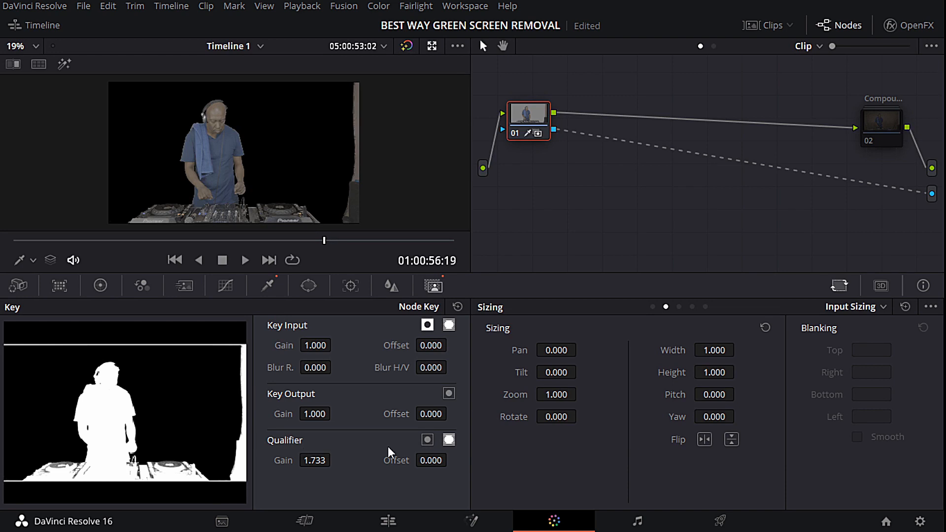
- Set the keying node's Qualifier offset to -0.041 and check the DJ clip in the Cinema Viewer
{"action": "left_click_drag", "start_coordinate": [435, 461], "coordinate": [433, 461]}
{"action": "left_click_drag", "start_coordinate": [433, 461], "coordinate": [432, 460]}
{"action": "left_click", "coordinate": [465, 6]}
{"action": "mouse_move", "coordinate": [473, 157]}
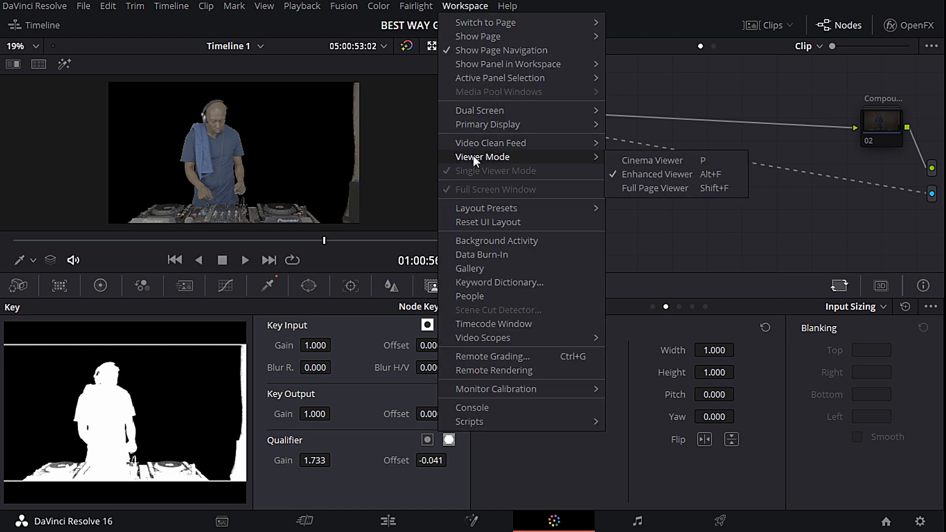
{"action": "left_click", "coordinate": [663, 160]}
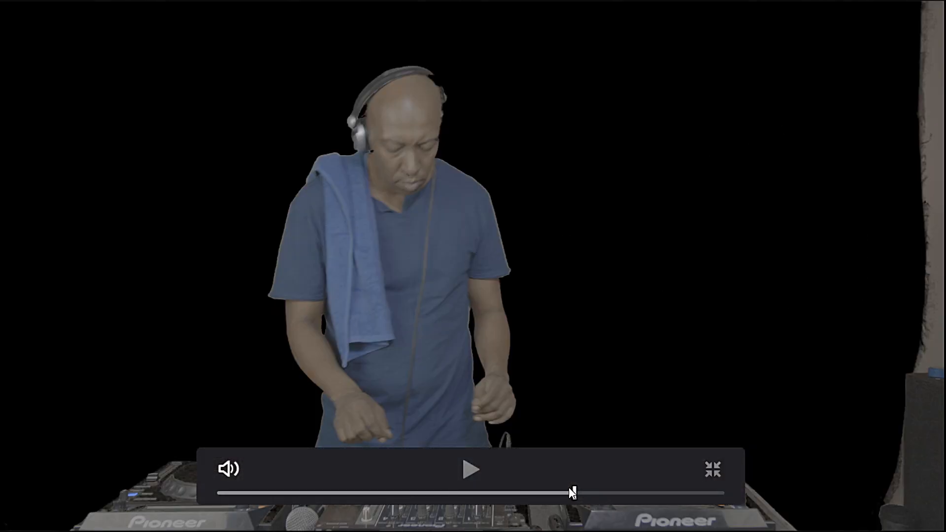
{"action": "left_click", "coordinate": [712, 469]}
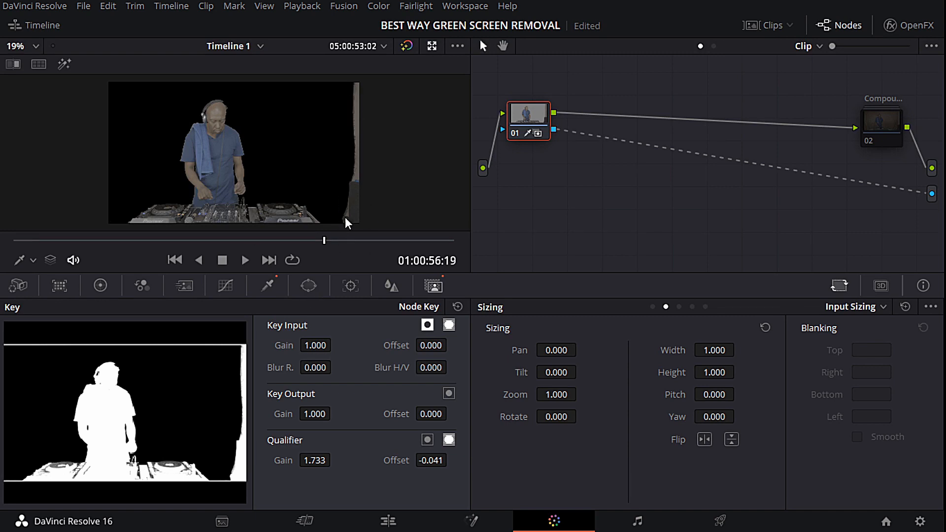
- Add a rectangular power window to the keying node and stretch it around the DJ and decks, excluding the curtain and speaker at the frame's edge
{"action": "left_click", "coordinate": [345, 137]}
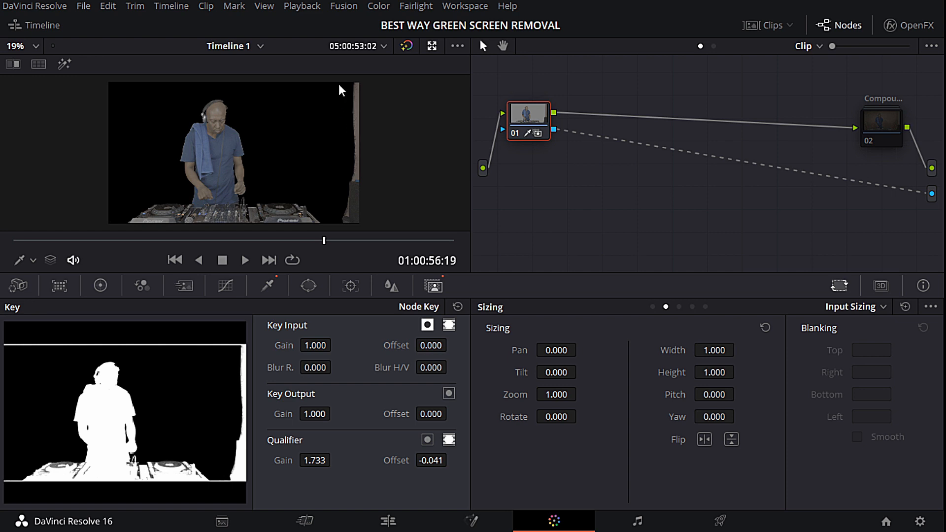
{"action": "left_click", "coordinate": [307, 287]}
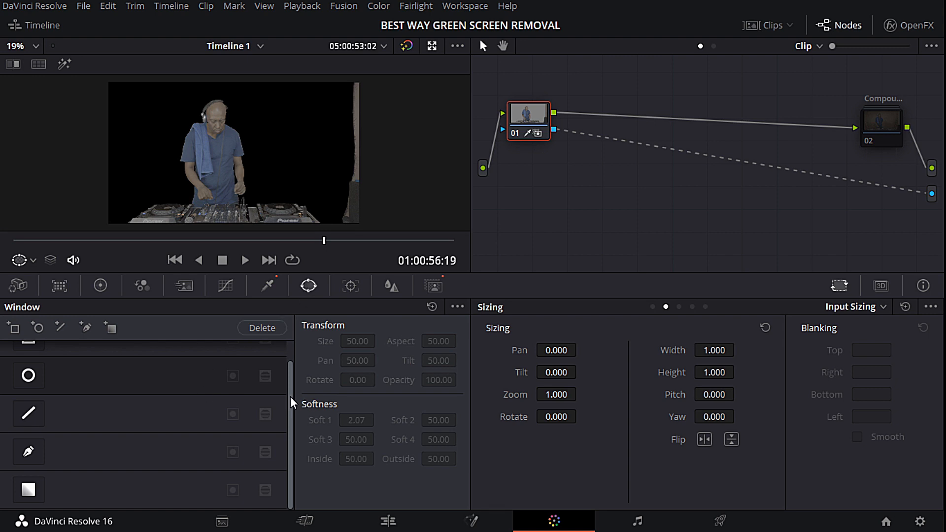
{"action": "left_click_drag", "start_coordinate": [291, 397], "coordinate": [287, 371]}
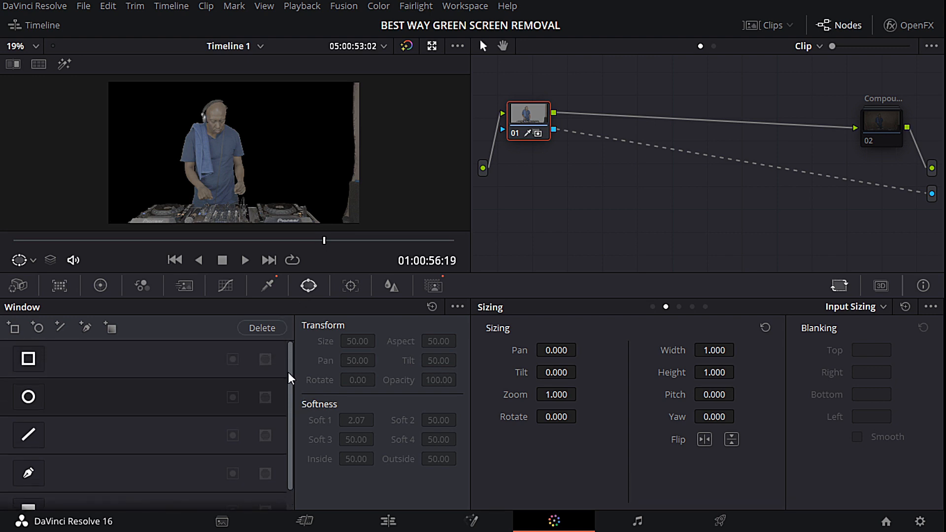
{"action": "left_click", "coordinate": [29, 359]}
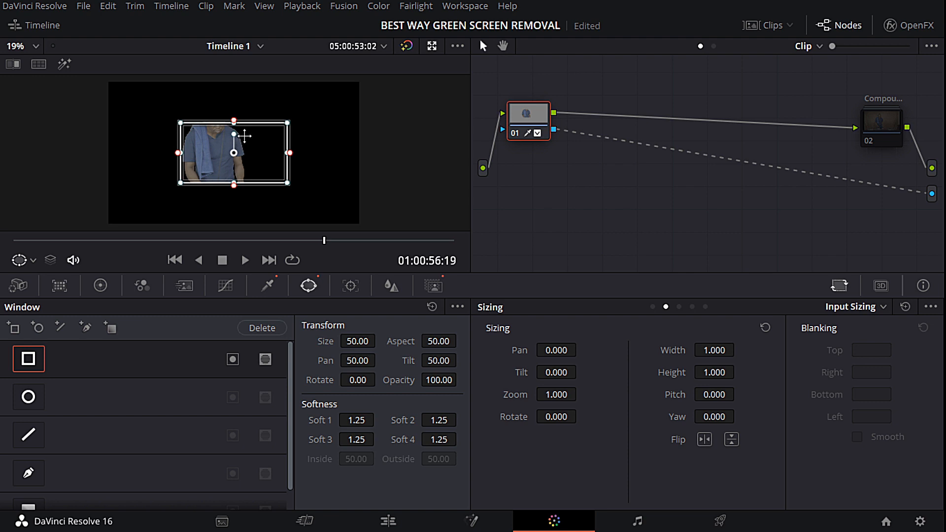
{"action": "left_click_drag", "start_coordinate": [244, 133], "coordinate": [245, 64]}
{"action": "left_click_drag", "start_coordinate": [235, 133], "coordinate": [235, 238]}
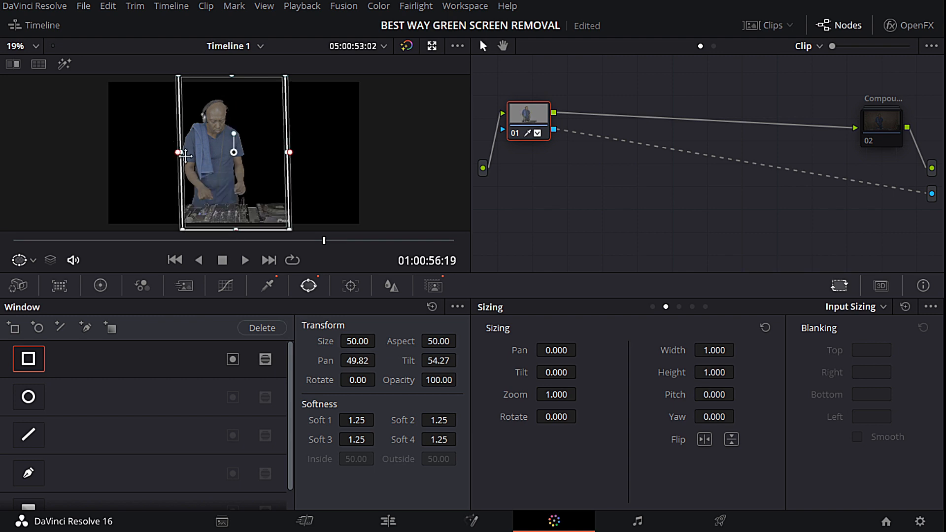
{"action": "left_click_drag", "start_coordinate": [185, 154], "coordinate": [100, 153]}
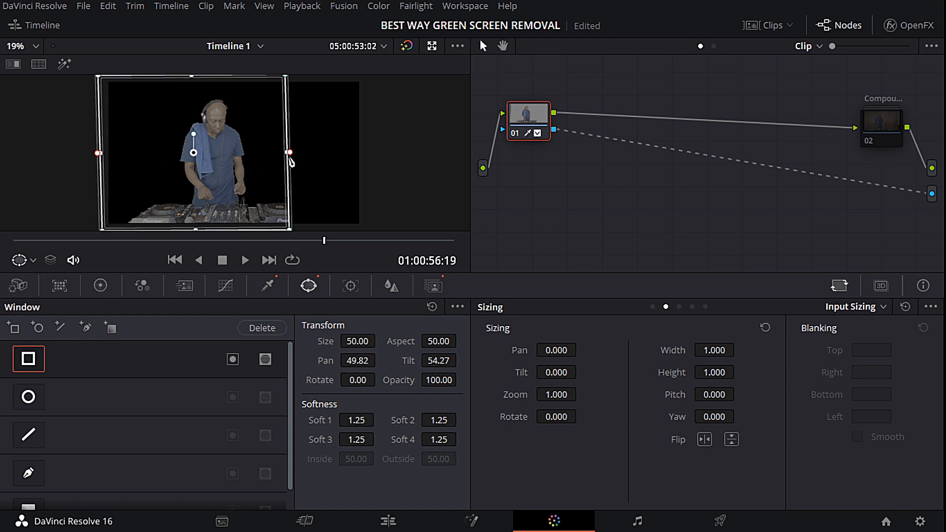
{"action": "left_click_drag", "start_coordinate": [290, 154], "coordinate": [335, 152]}
{"action": "scroll", "coordinate": [445, 167], "scroll_direction": "down", "scroll_amount": 2}
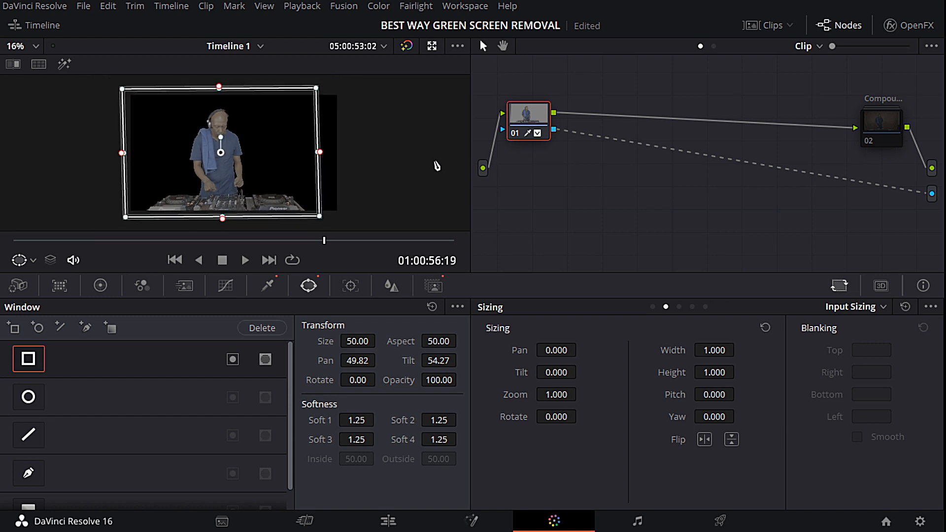
{"action": "left_click_drag", "start_coordinate": [221, 89], "coordinate": [221, 83]}
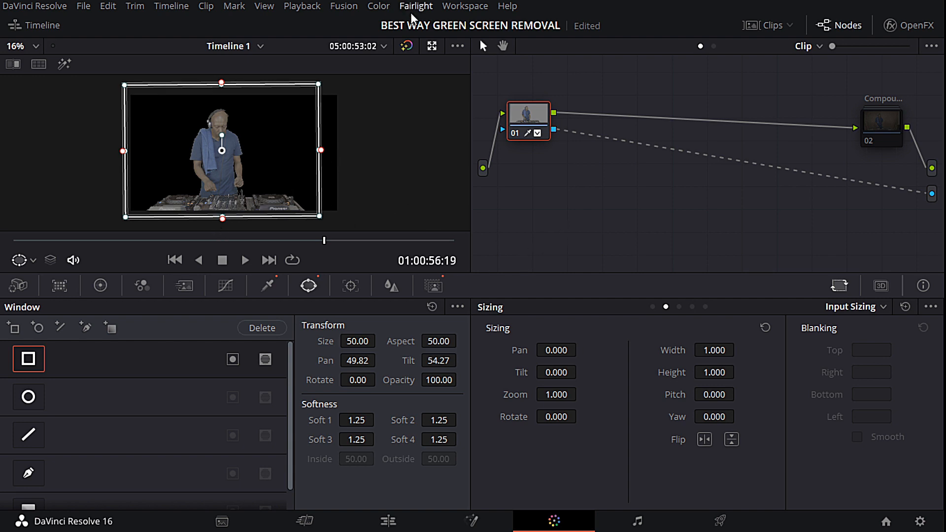
- Check the windowed key at several points in the DJ clip in the Cinema Viewer
{"action": "left_click", "coordinate": [465, 6]}
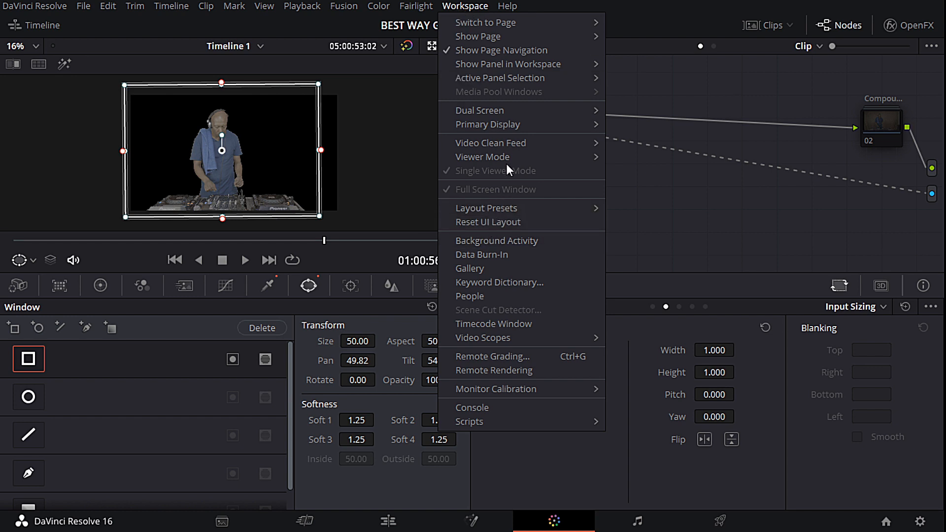
{"action": "mouse_move", "coordinate": [504, 160]}
{"action": "left_click", "coordinate": [634, 161]}
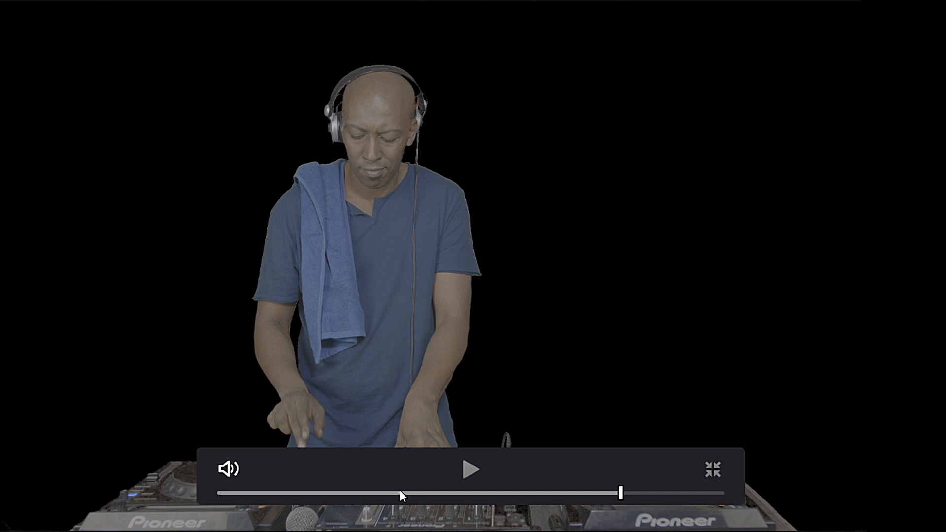
{"action": "left_click", "coordinate": [398, 493]}
{"action": "left_click", "coordinate": [342, 493]}
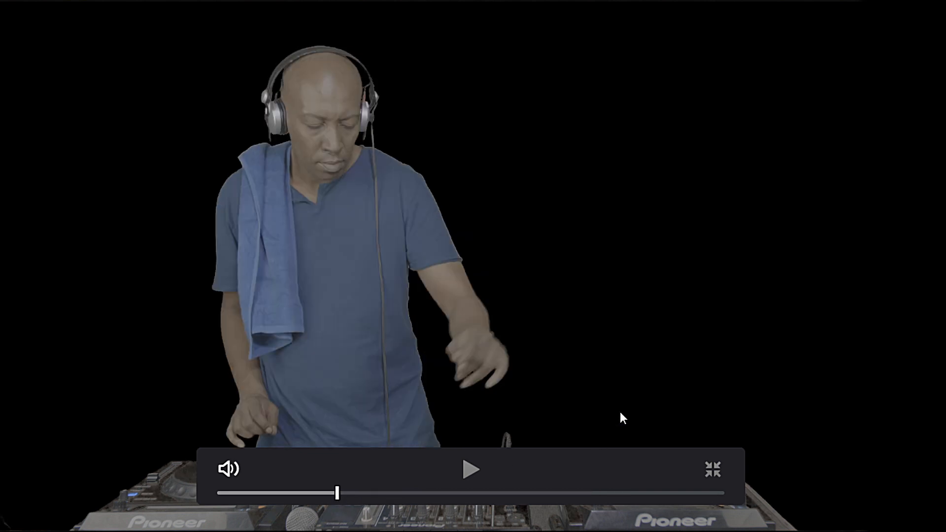
{"action": "left_click", "coordinate": [712, 469]}
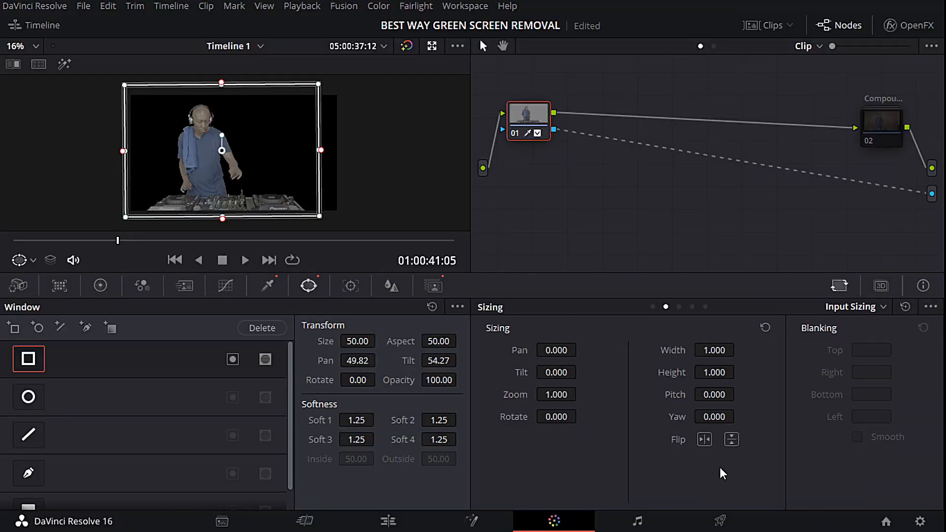
- Enable the compound grading node and check the graded DJ in the Cinema Viewer
{"action": "left_click", "coordinate": [870, 140]}
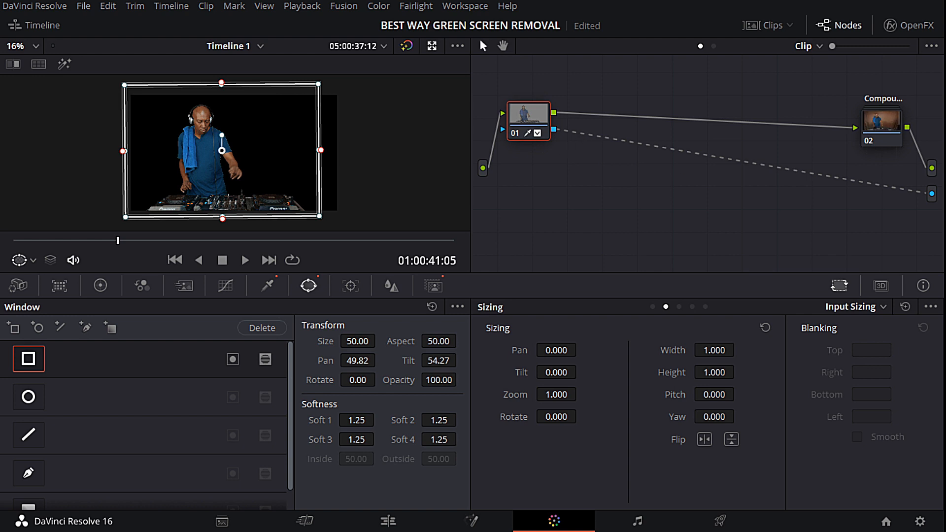
{"action": "left_click", "coordinate": [485, 6]}
{"action": "mouse_move", "coordinate": [567, 157]}
{"action": "left_click", "coordinate": [640, 155]}
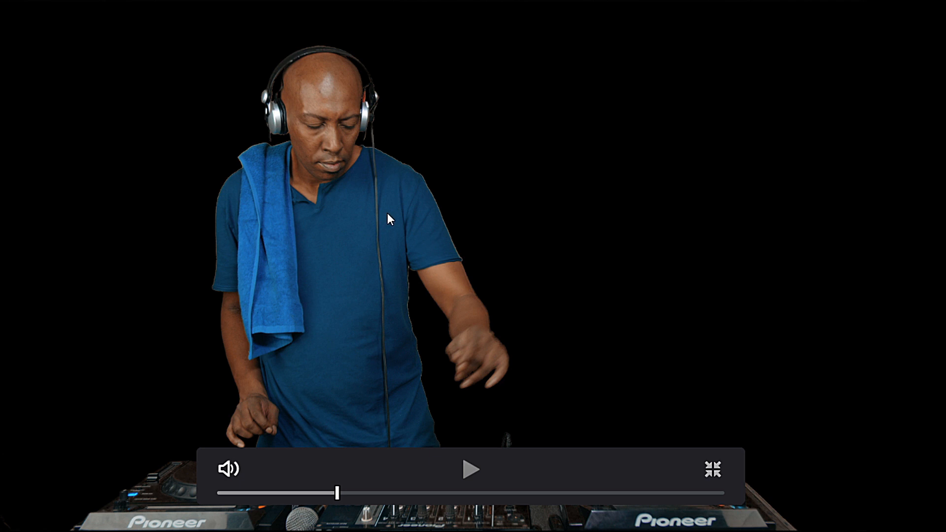
{"action": "left_click", "coordinate": [715, 471]}
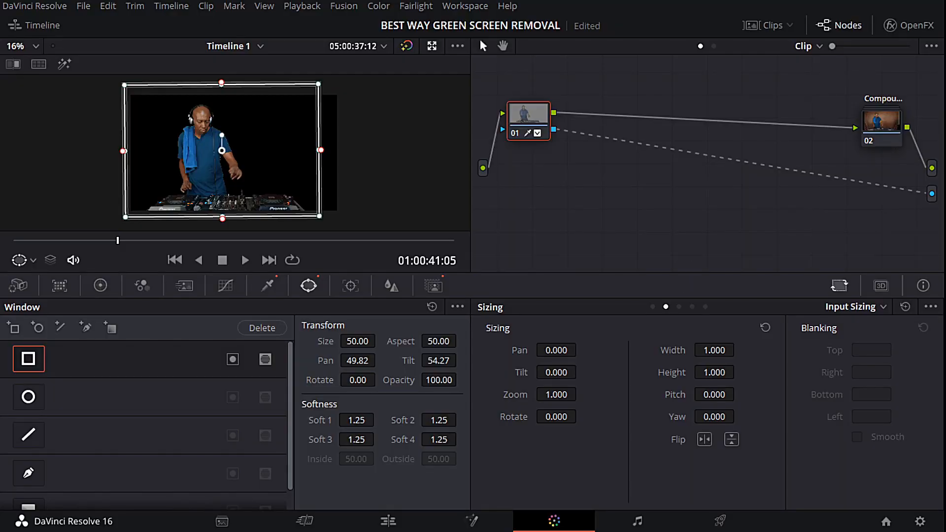
- Open the compound node and lower the Key Output gain of node 03 to 0.262
{"action": "left_click", "coordinate": [873, 126]}
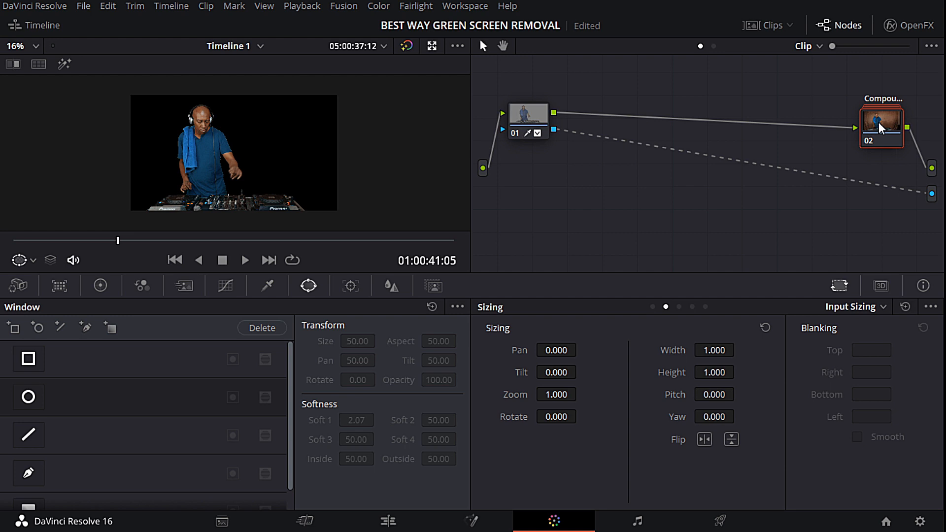
{"action": "right_click", "coordinate": [880, 127]}
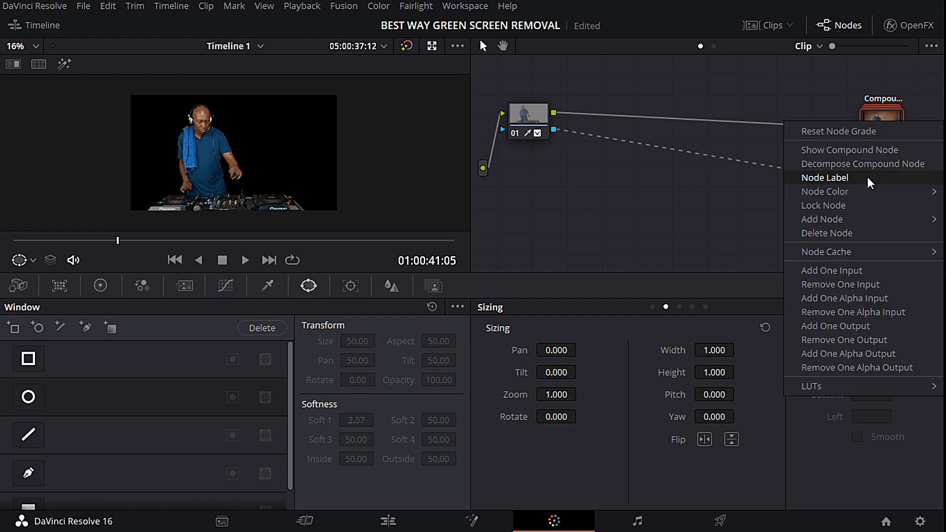
{"action": "left_click", "coordinate": [872, 151]}
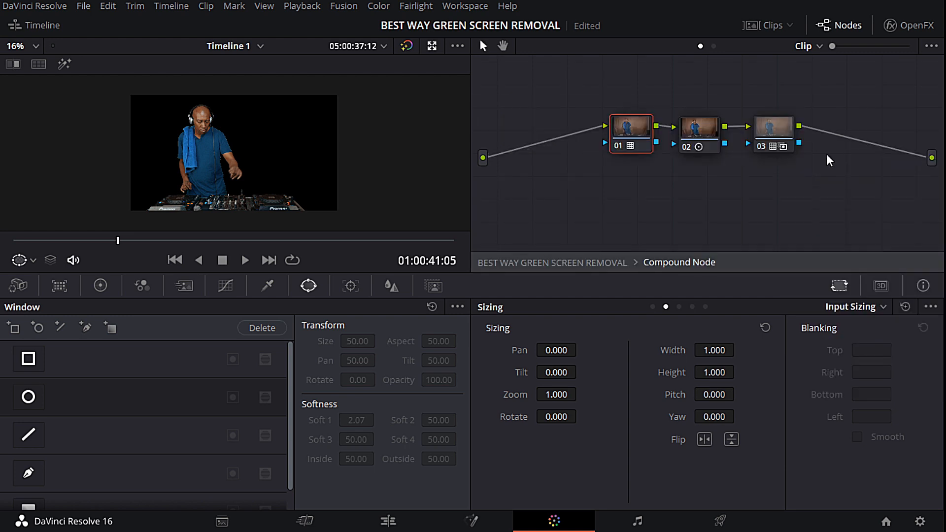
{"action": "left_click", "coordinate": [786, 136]}
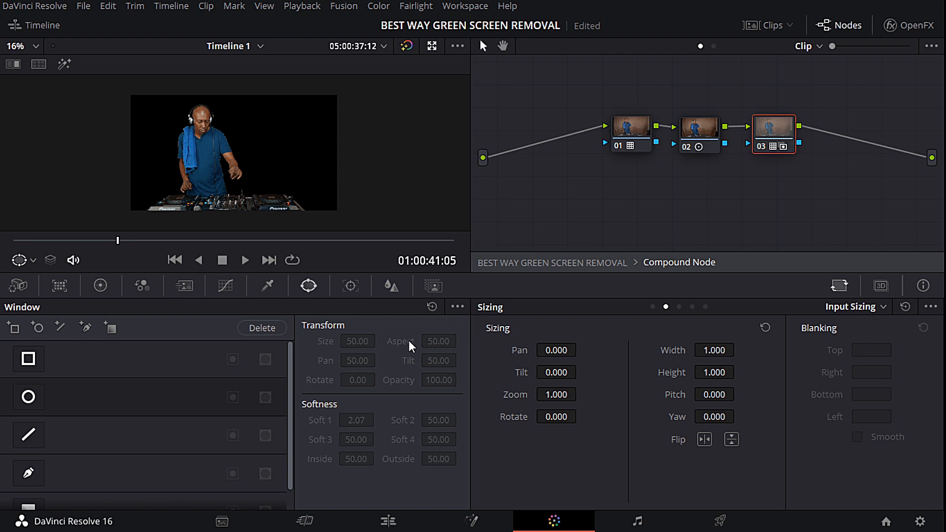
{"action": "left_click", "coordinate": [433, 286]}
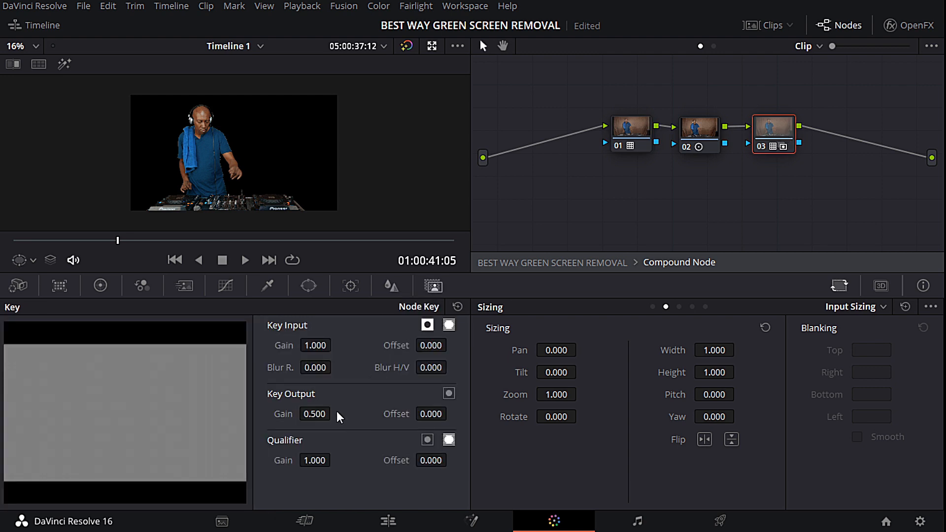
{"action": "left_click_drag", "start_coordinate": [320, 413], "coordinate": [334, 414]}
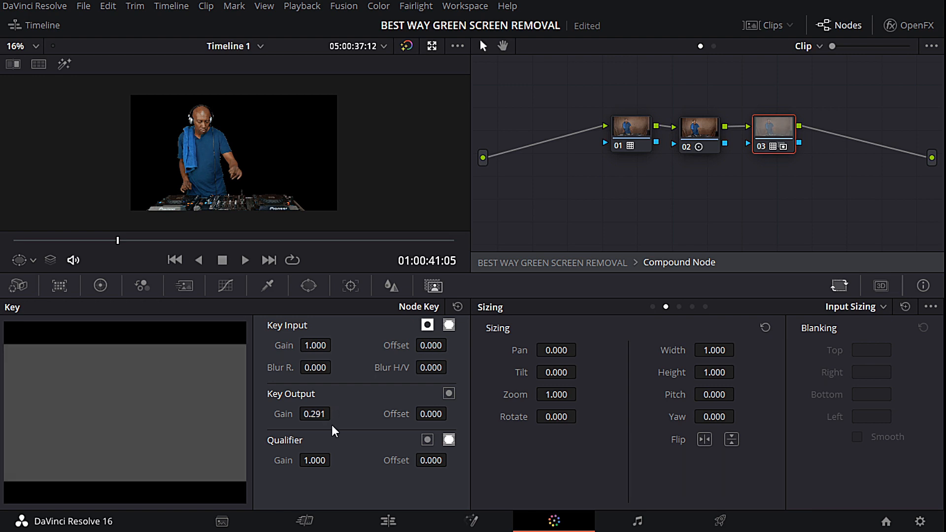
{"action": "left_click_drag", "start_coordinate": [321, 413], "coordinate": [334, 413]}
- Check the reduced grade on the DJ in the Cinema Viewer and switch to the Edit page
{"action": "left_click", "coordinate": [468, 6]}
{"action": "mouse_move", "coordinate": [492, 157]}
{"action": "left_click", "coordinate": [653, 159]}
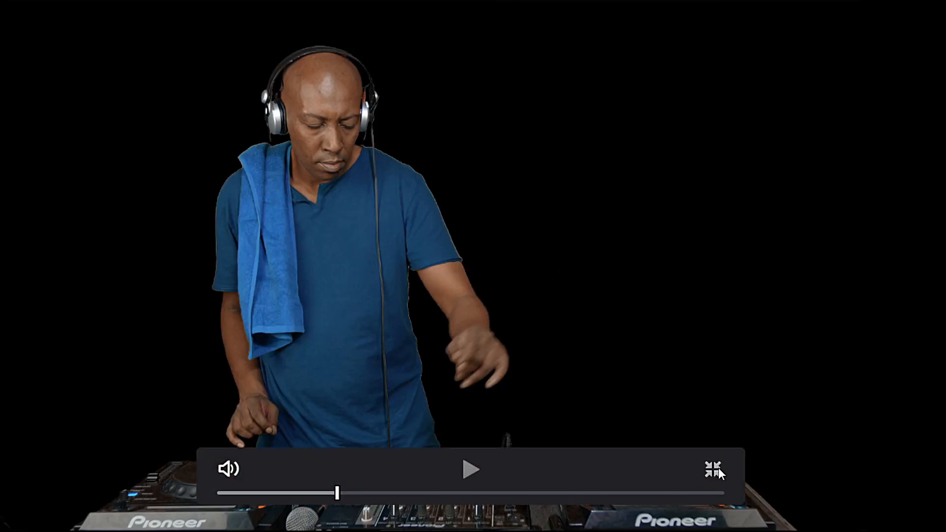
{"action": "left_click", "coordinate": [713, 470]}
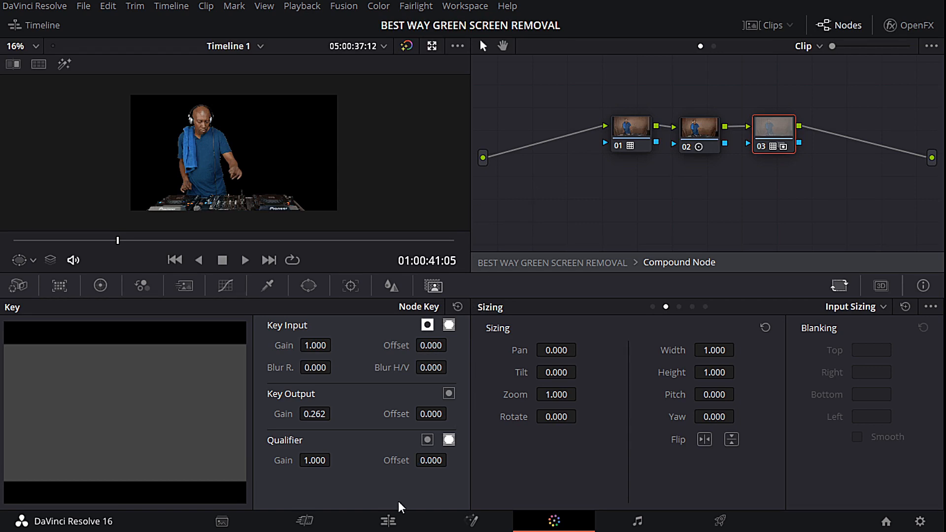
{"action": "left_click", "coordinate": [389, 521]}
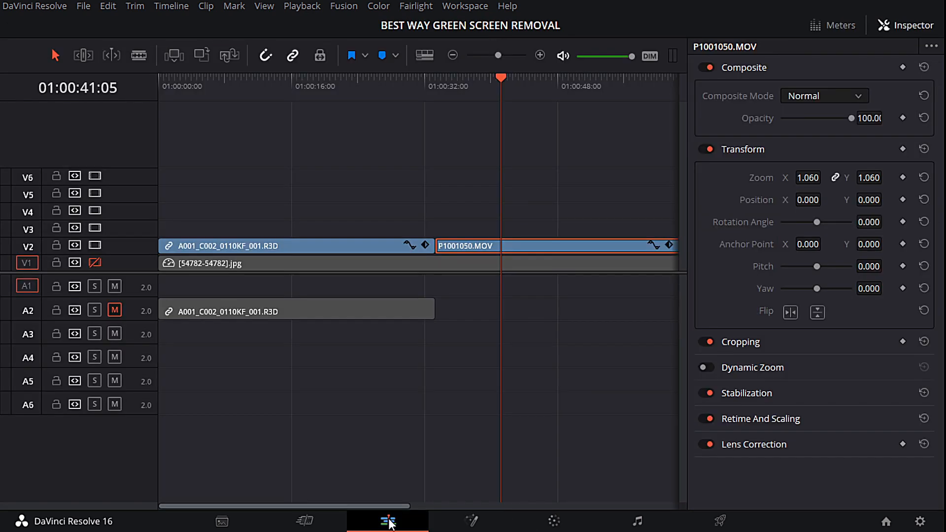
- Turn video track V1 with the background image back on and open the composite in the Cinema Viewer
{"action": "left_click", "coordinate": [96, 265]}
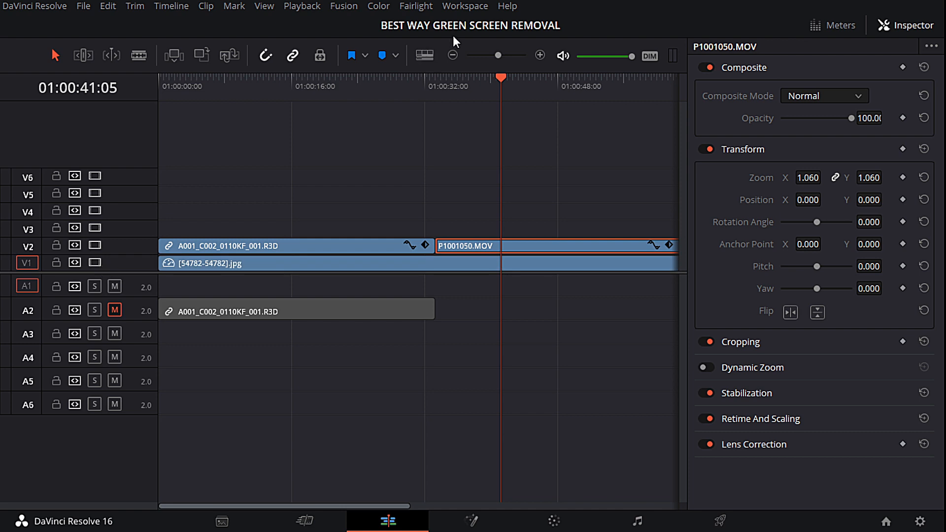
{"action": "left_click", "coordinate": [481, 7]}
{"action": "mouse_move", "coordinate": [507, 156]}
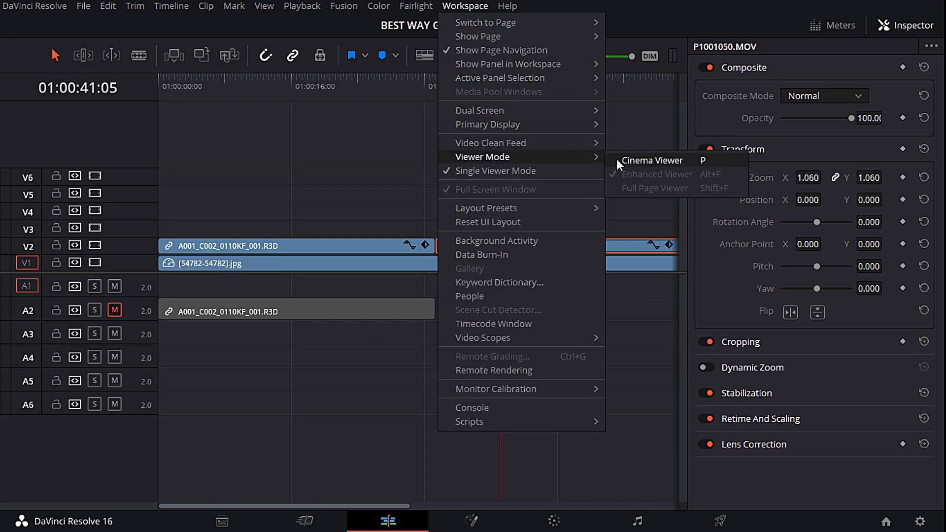
{"action": "left_click", "coordinate": [641, 163]}
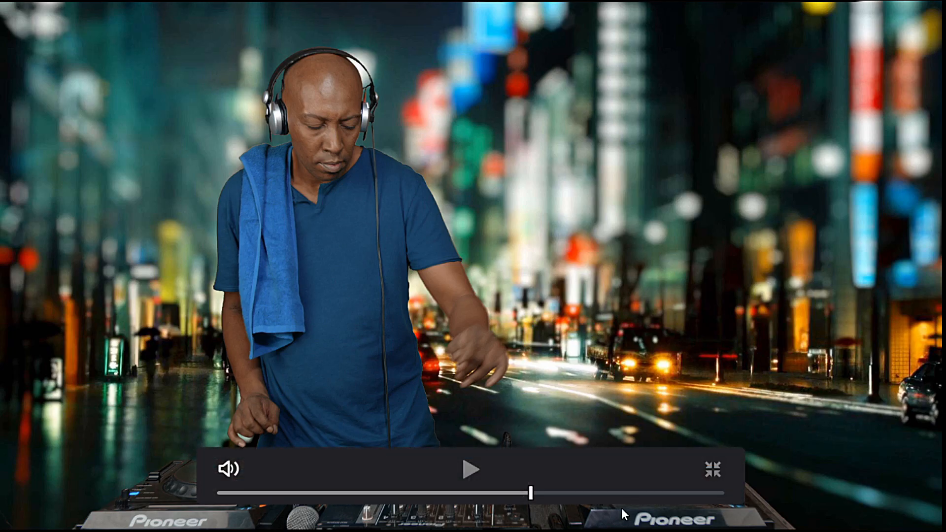
- Check the keyed hooded man and DJ clips against the city background at several points and leave the Cinema Viewer
{"action": "left_click", "coordinate": [437, 493]}
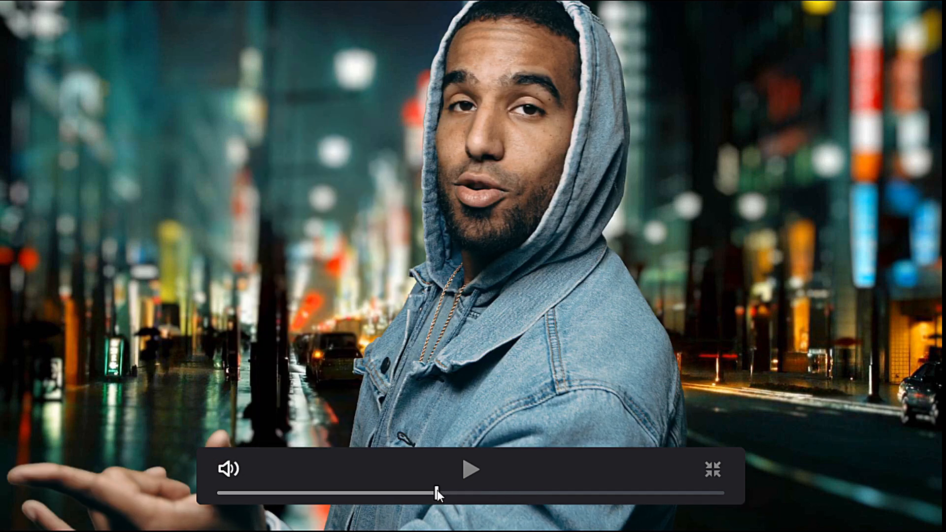
{"action": "left_click", "coordinate": [580, 494]}
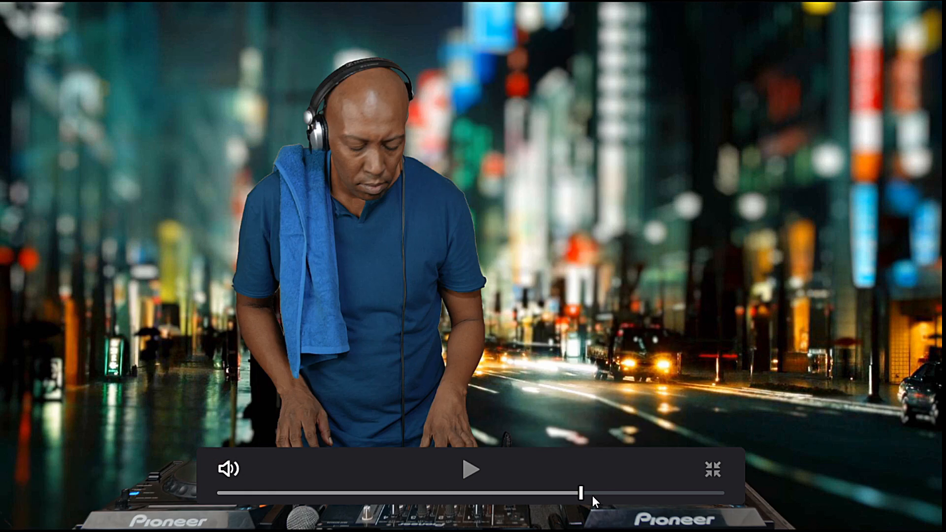
{"action": "left_click", "coordinate": [605, 492]}
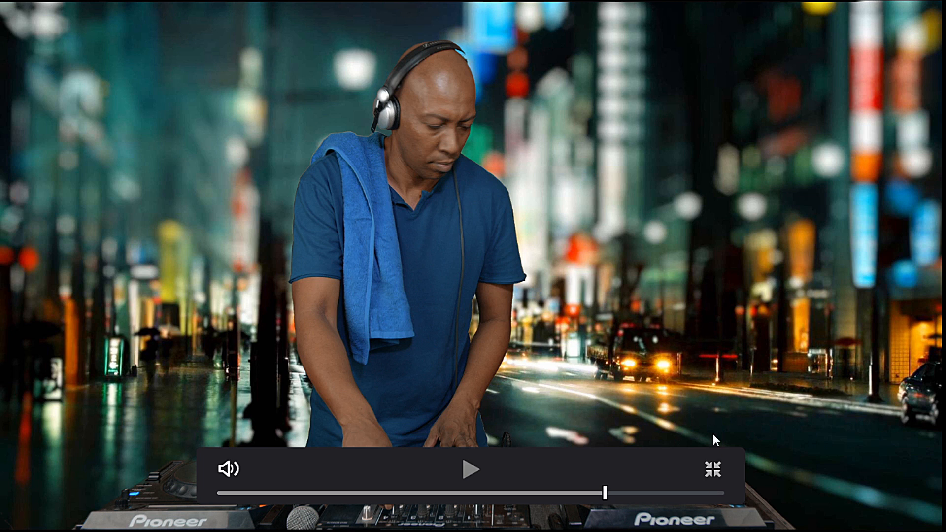
{"action": "key", "text": "space"}
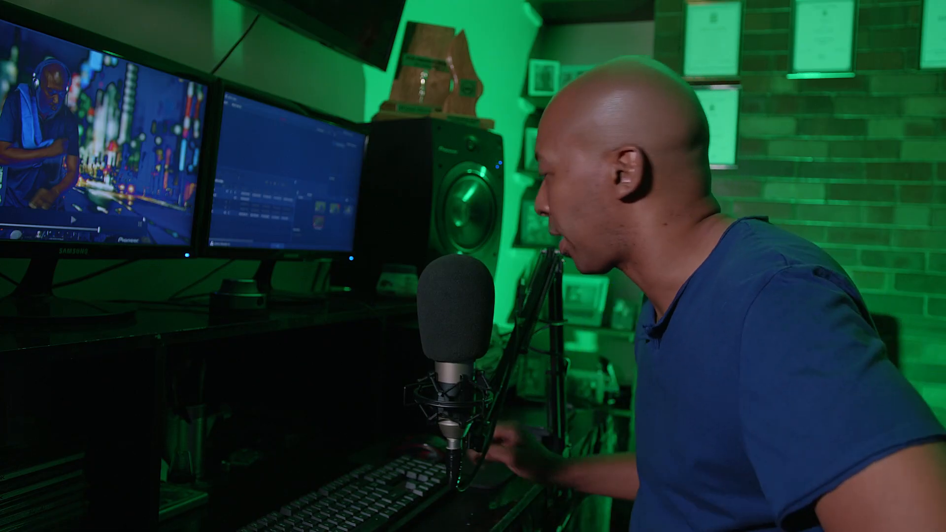
{"action": "key", "text": "Escape"}
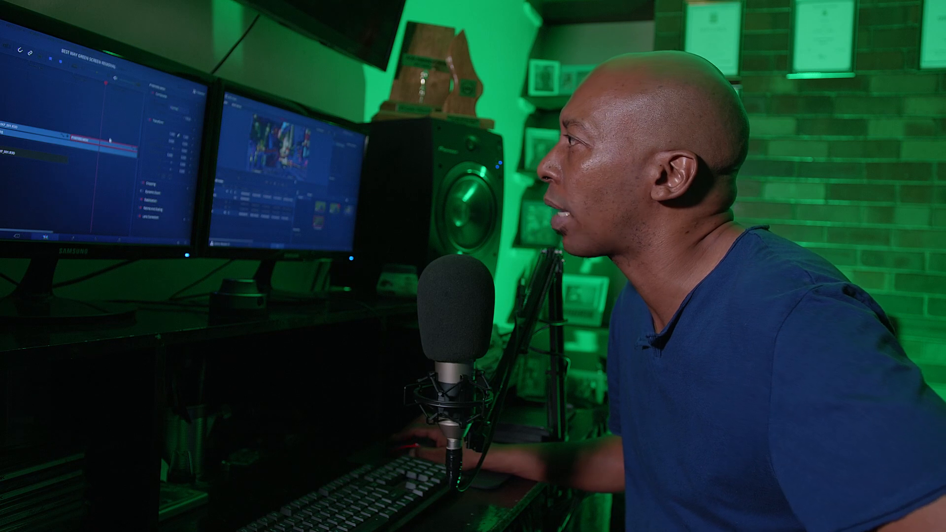